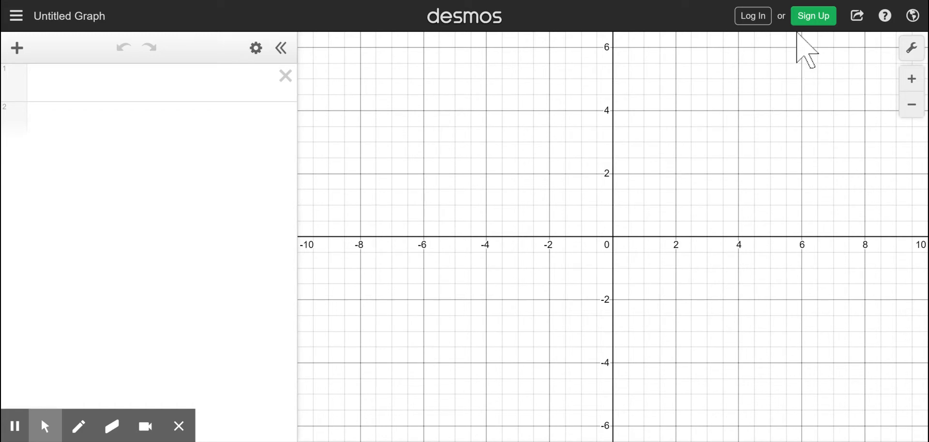
Log in to the account with Google
left_click(761, 18)
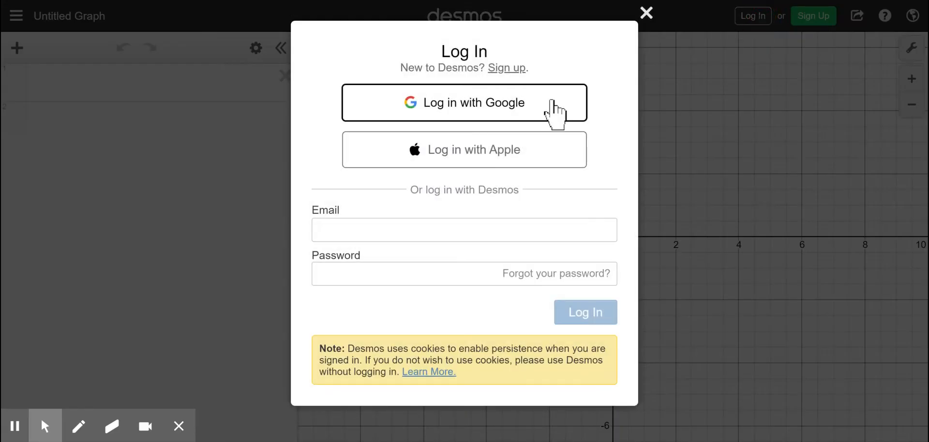
left_click(537, 94)
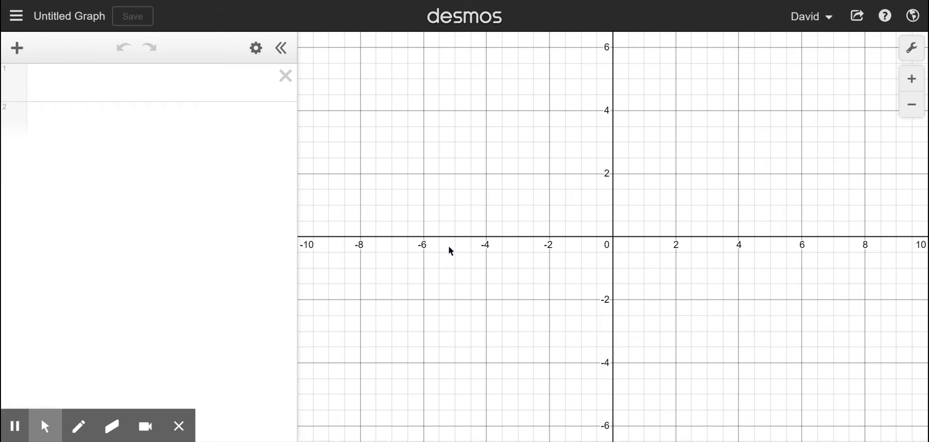
Look over the account's list of saved and example graphs, returning to the untitled graph
left_click(18, 17)
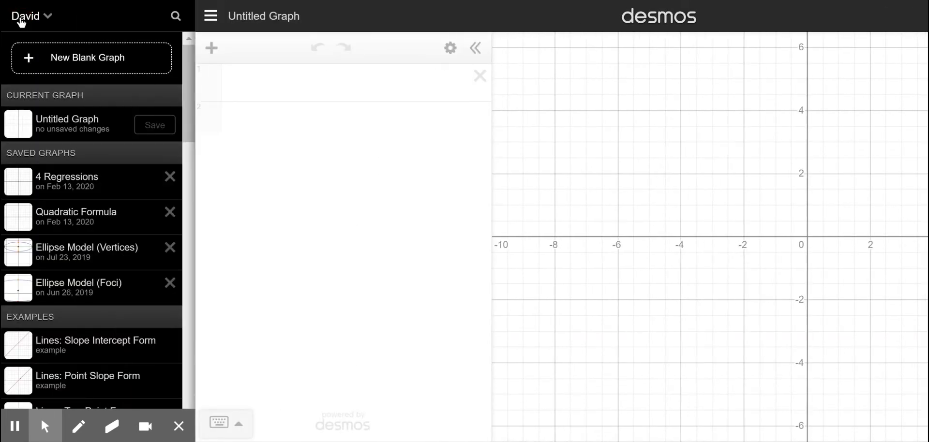
left_click(211, 16)
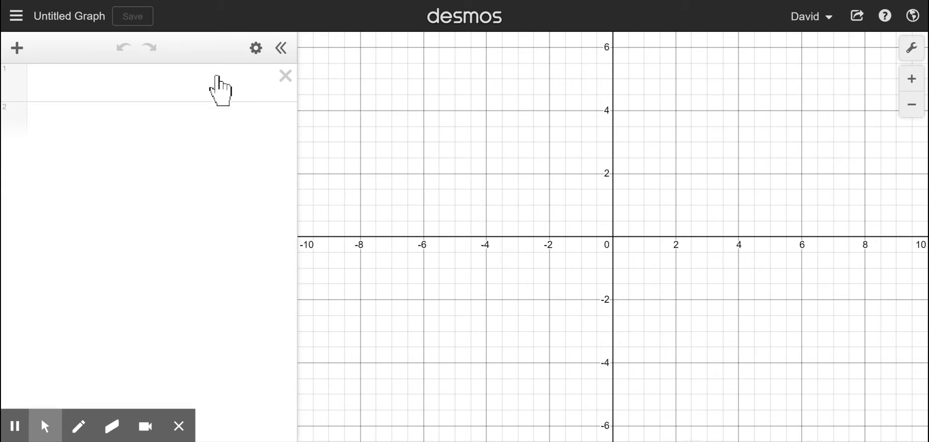
Open the graph settings
left_click(217, 77)
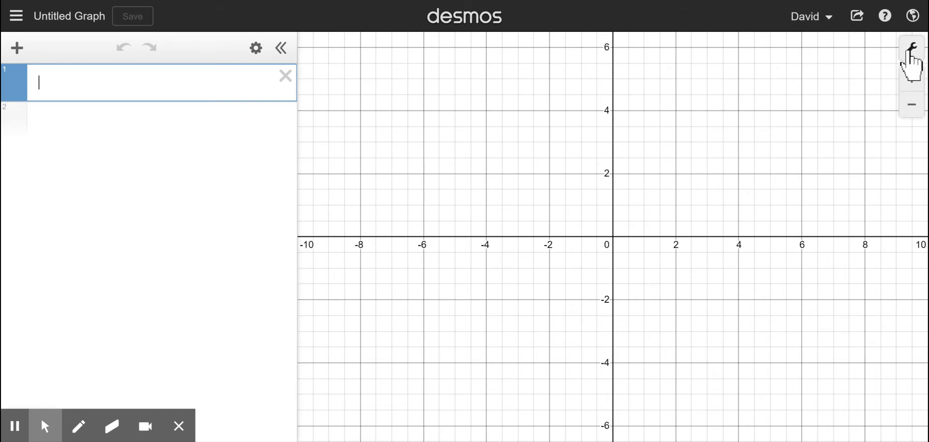
left_click(911, 52)
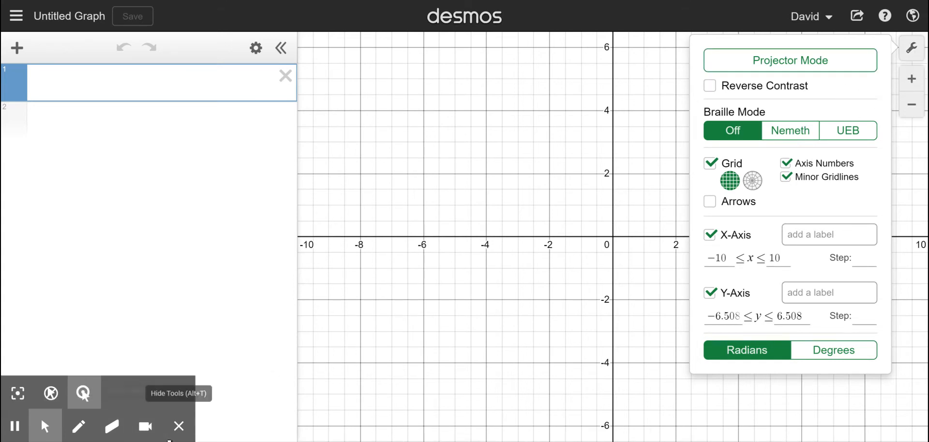
left_click(179, 427)
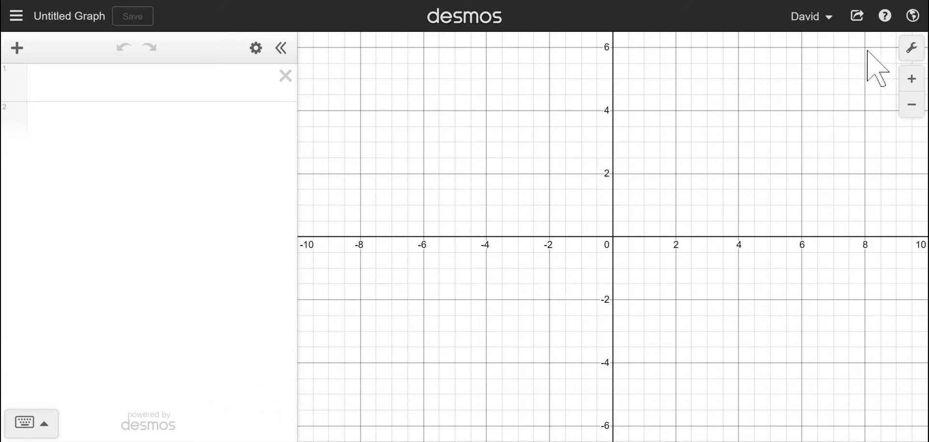
left_click(912, 48)
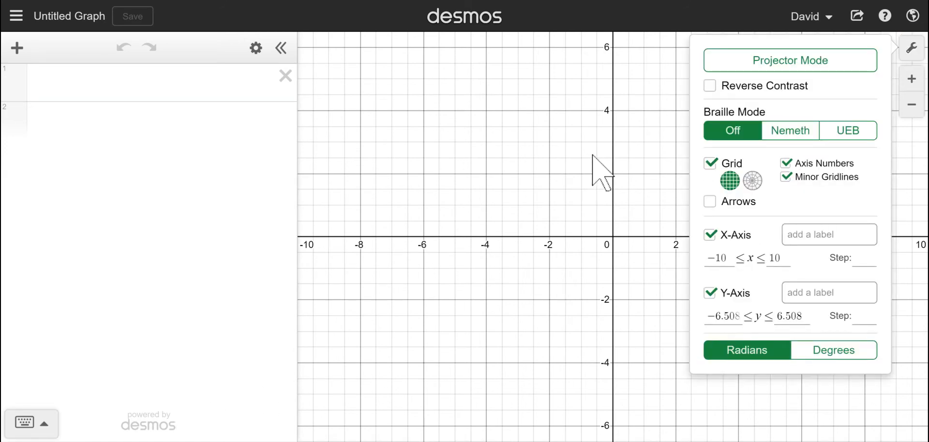
Try Projector Mode and Reverse Contrast on the graph, switching each one back off
left_click(808, 67)
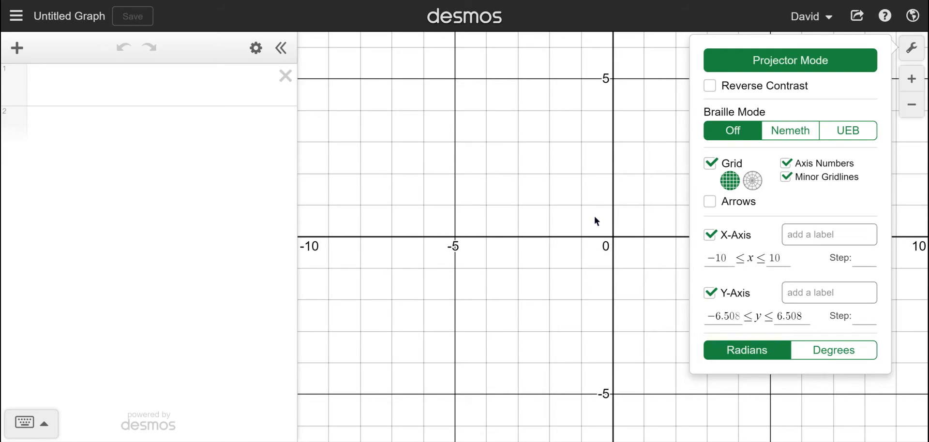
left_click(769, 68)
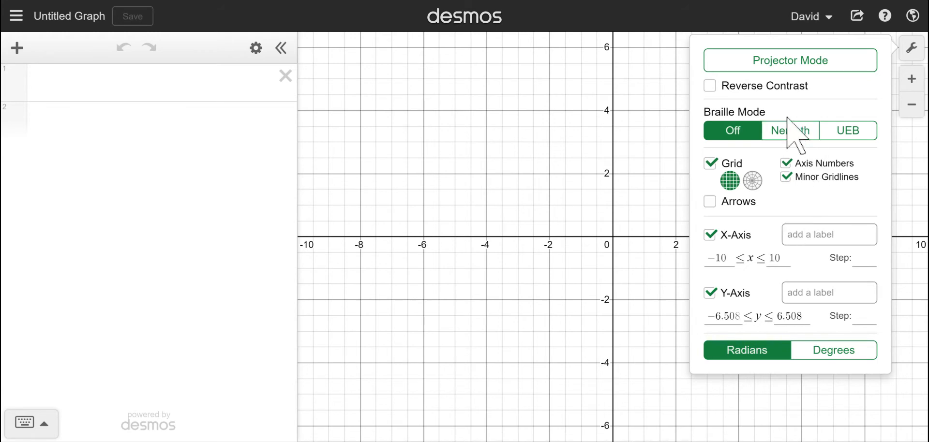
left_click(712, 87)
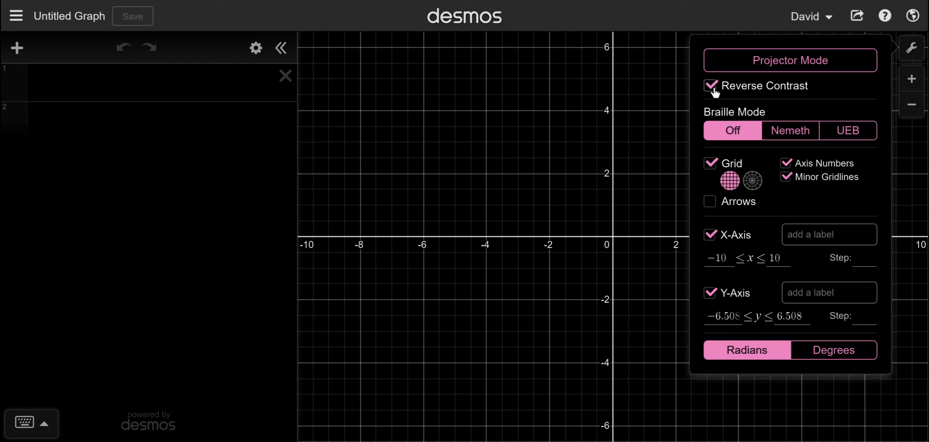
left_click(715, 91)
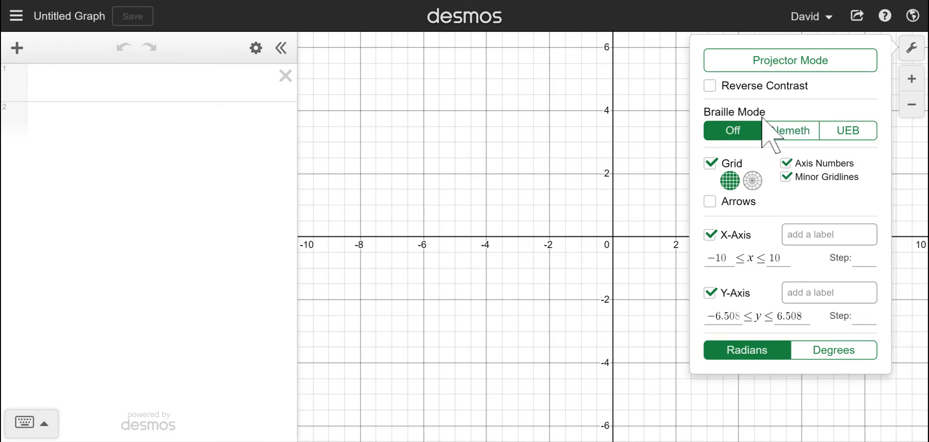
Try the Nemeth and UEB braille modes and Six Key Braille Input, and set Braille Mode back to Off
left_click(788, 132)
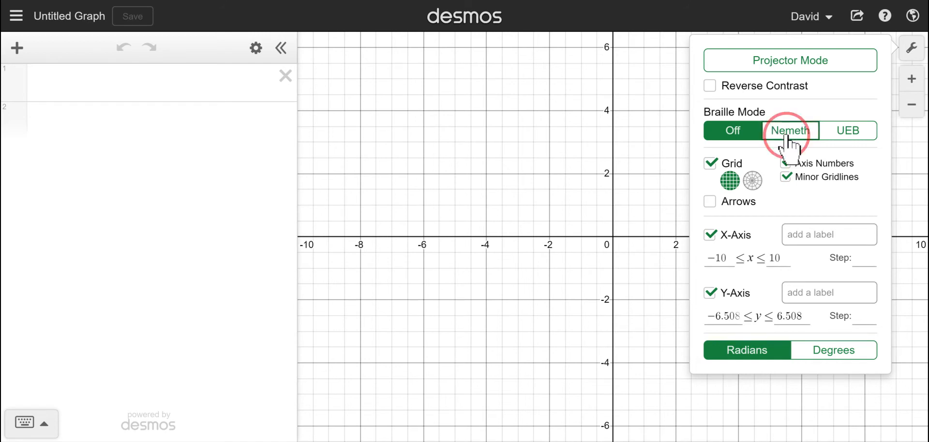
left_click(842, 138)
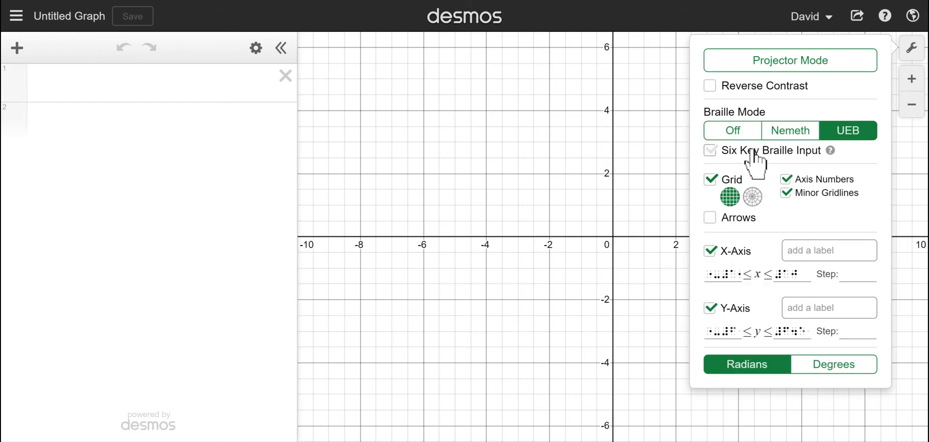
left_click(756, 134)
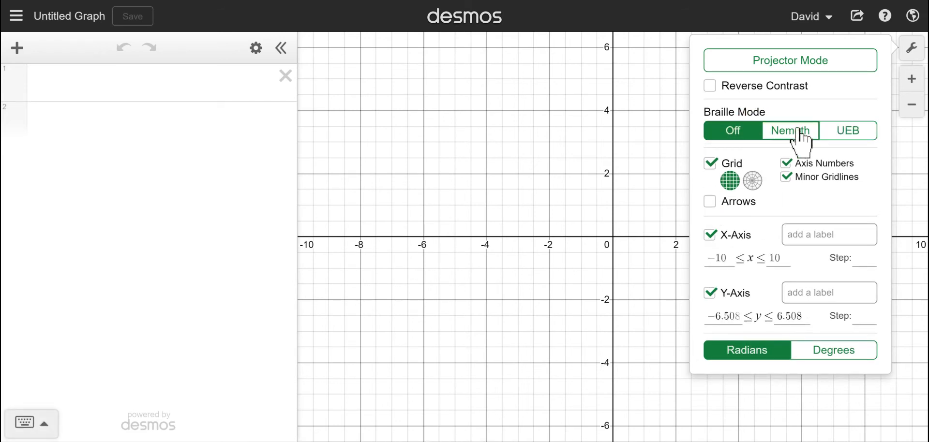
left_click(846, 131)
left_click(711, 152)
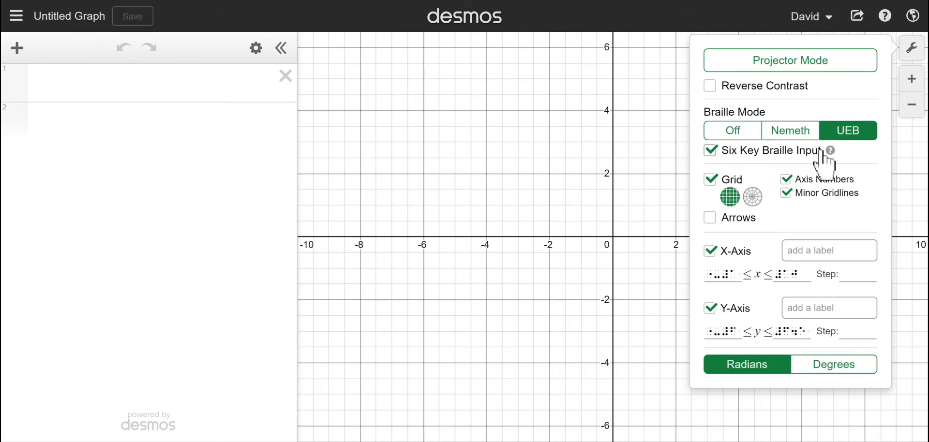
left_click(720, 152)
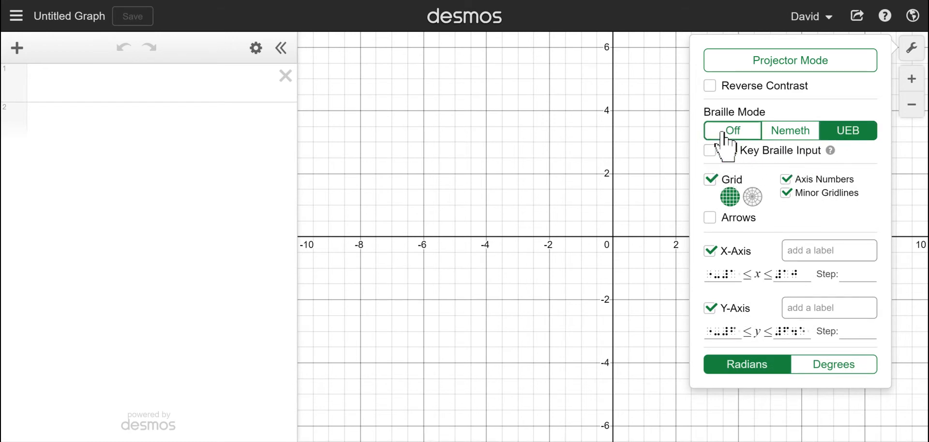
left_click(726, 132)
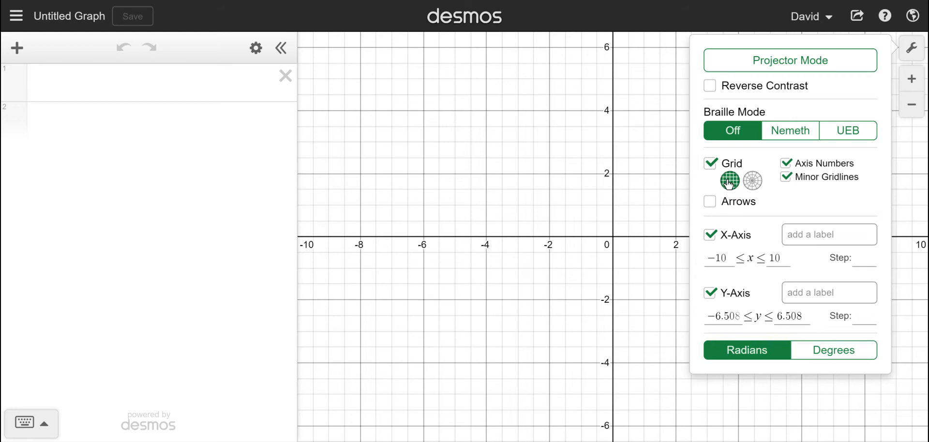
Switch the graph to the polar grid and back to the rectangular grid
left_click(752, 181)
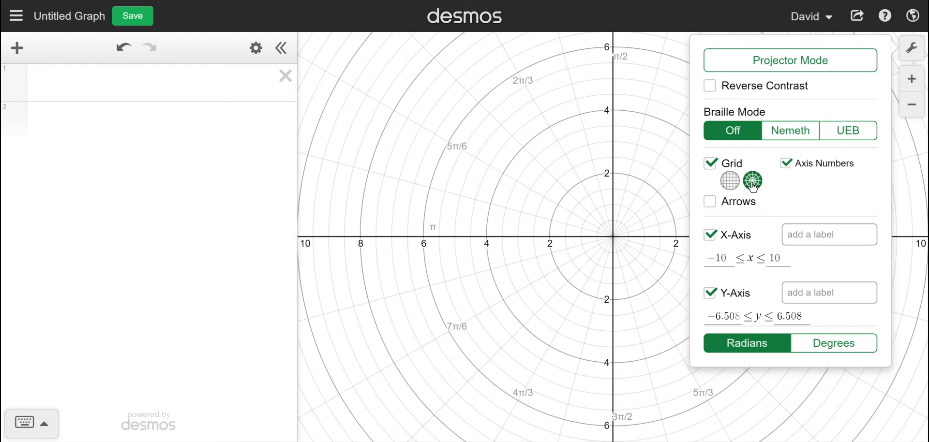
left_click(731, 181)
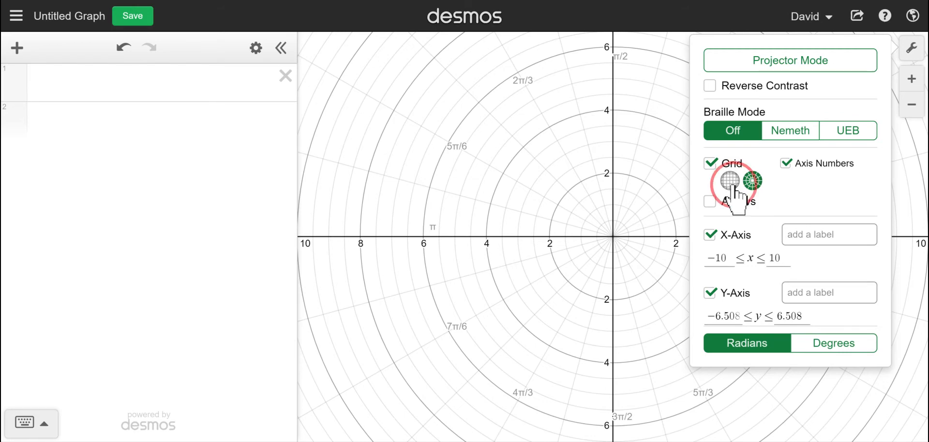
Try axis arrows in both directions and in the positive direction only, and turn the arrows off again
left_click(711, 200)
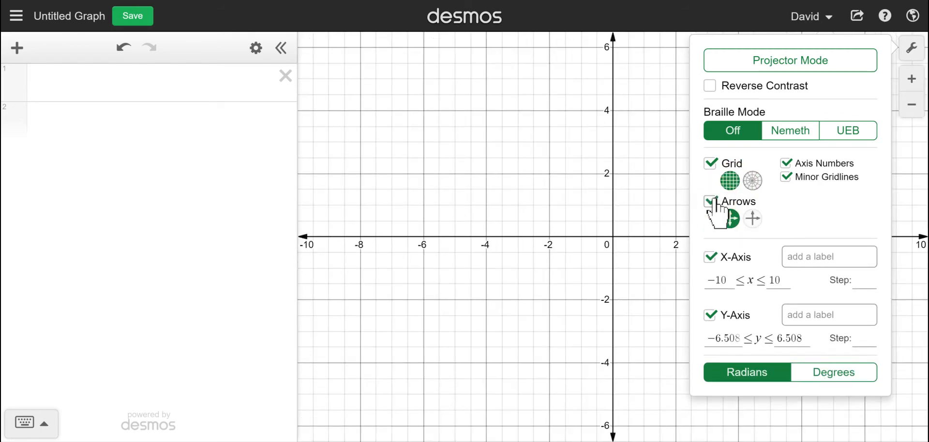
left_click(751, 218)
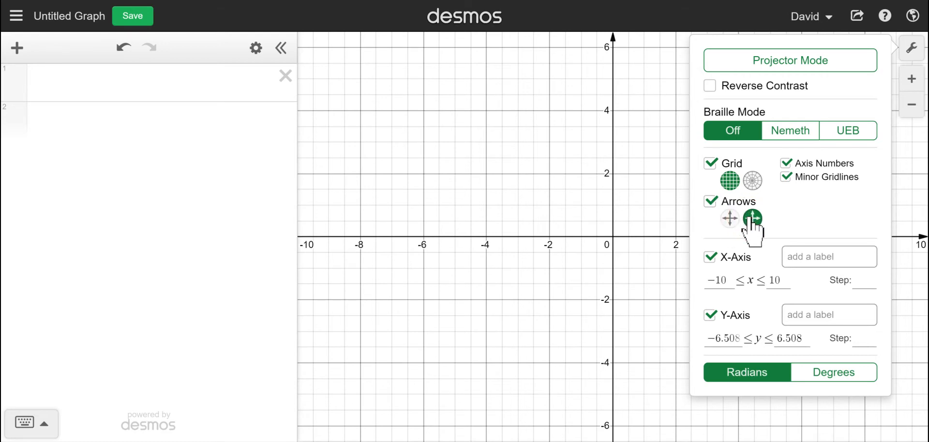
left_click(910, 48)
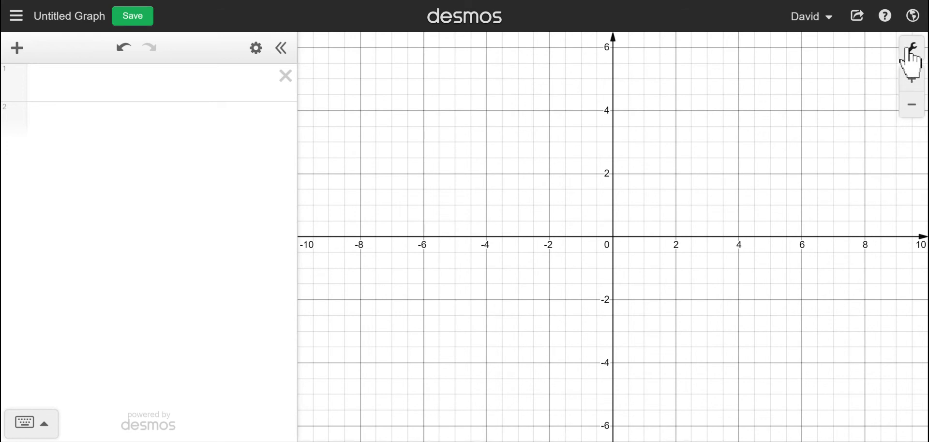
left_click(910, 48)
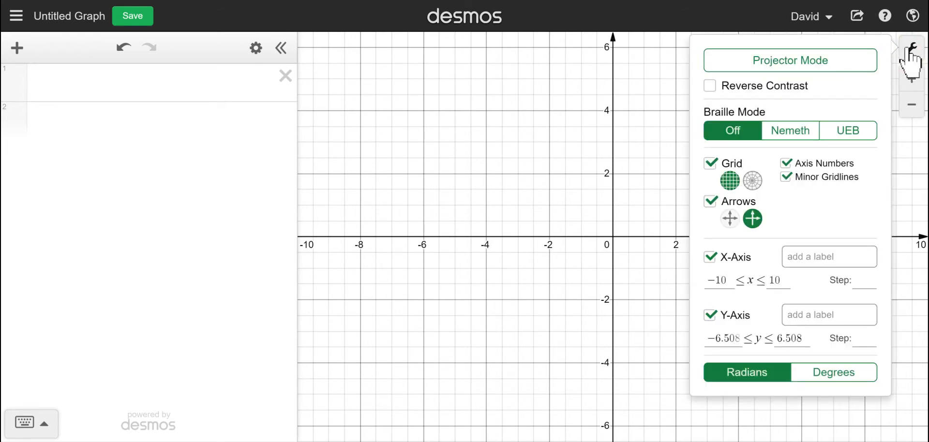
left_click(734, 217)
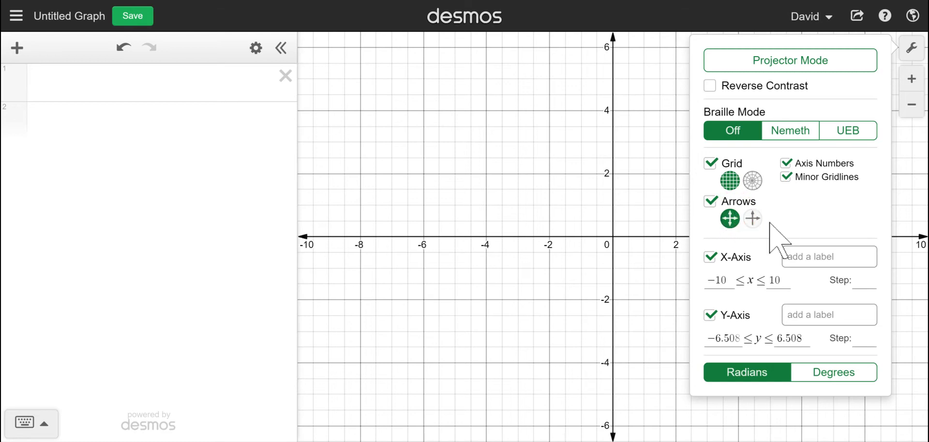
left_click(712, 203)
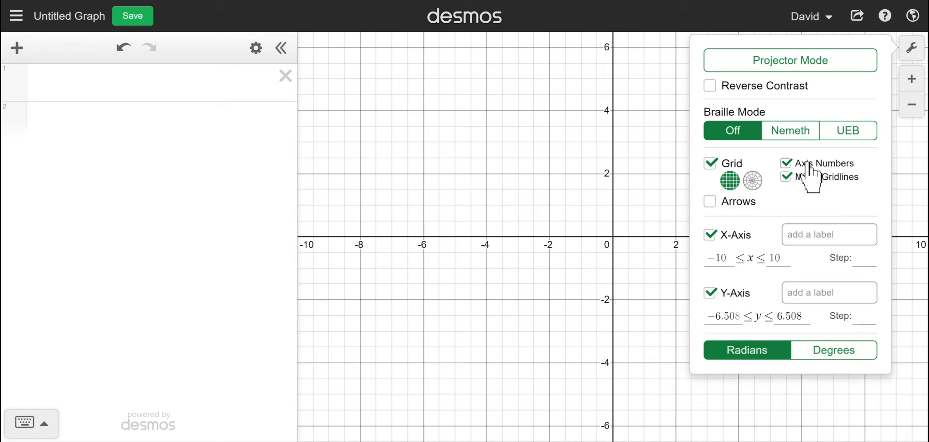
Hide and restore the axis numbers and the minor gridlines
left_click(787, 164)
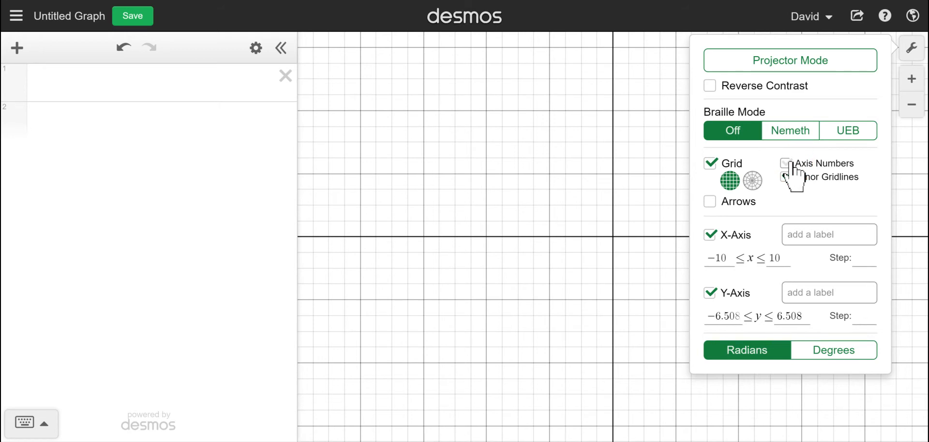
left_click(789, 165)
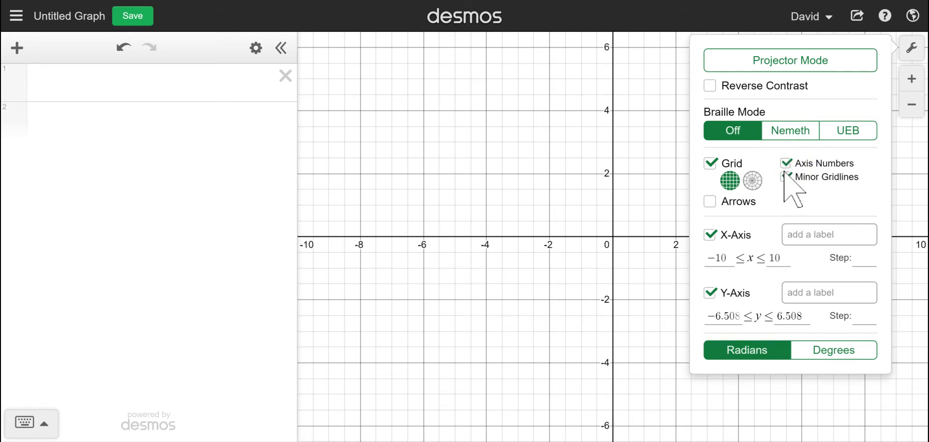
left_click(786, 177)
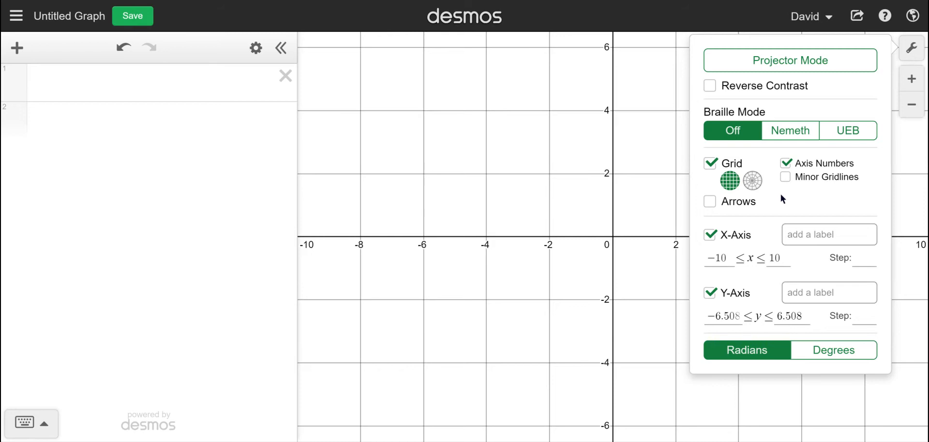
left_click(787, 177)
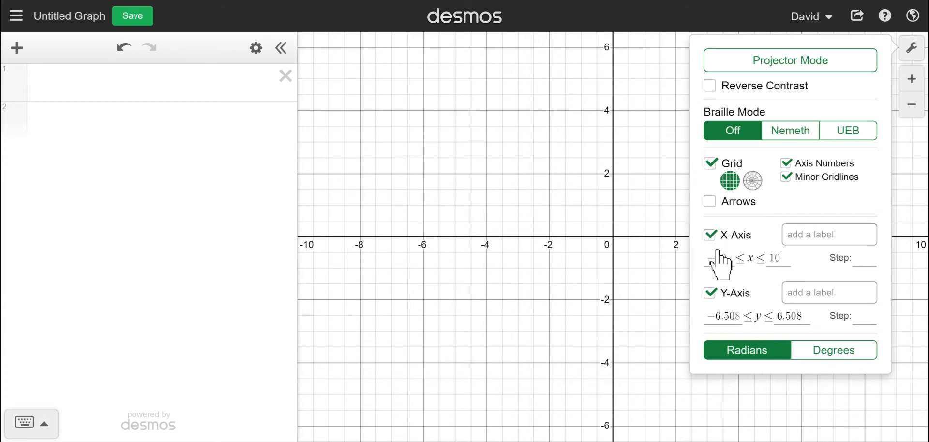
Label the x-axis "Time" and close the graph settings
left_click(794, 235)
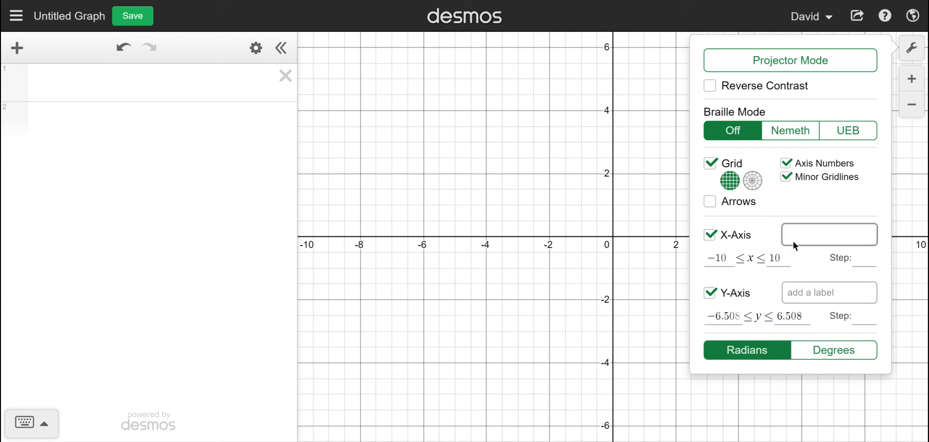
type("Time")
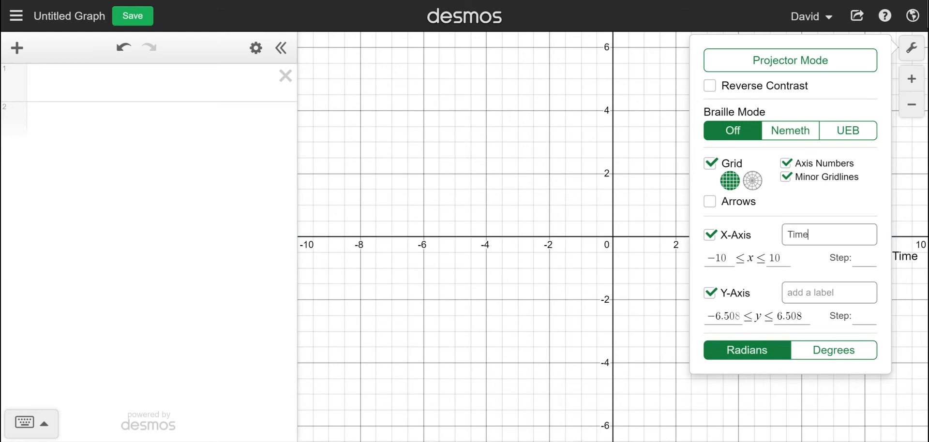
left_click(911, 49)
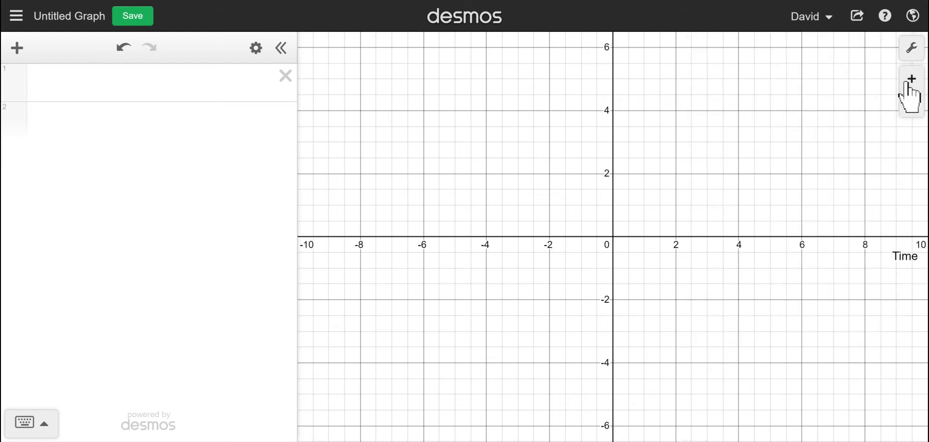
Reopen the graph settings and label the y-axis "Frequency"
left_click(912, 48)
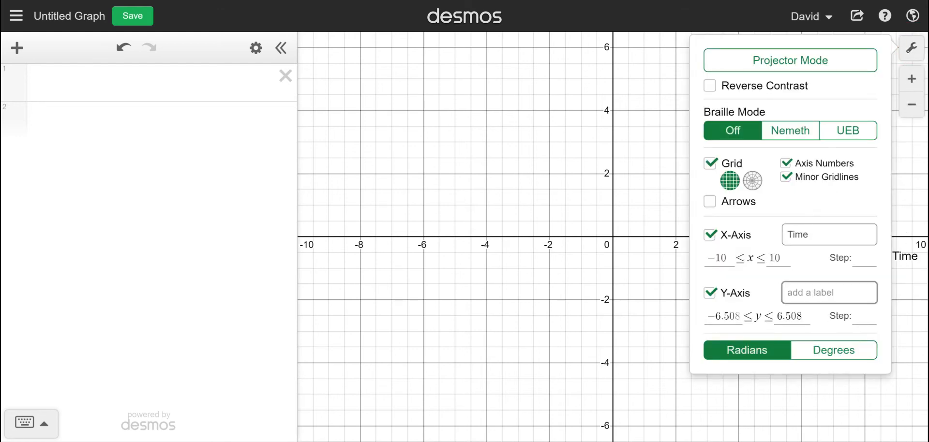
left_click(813, 291)
type("Fre")
type("quency")
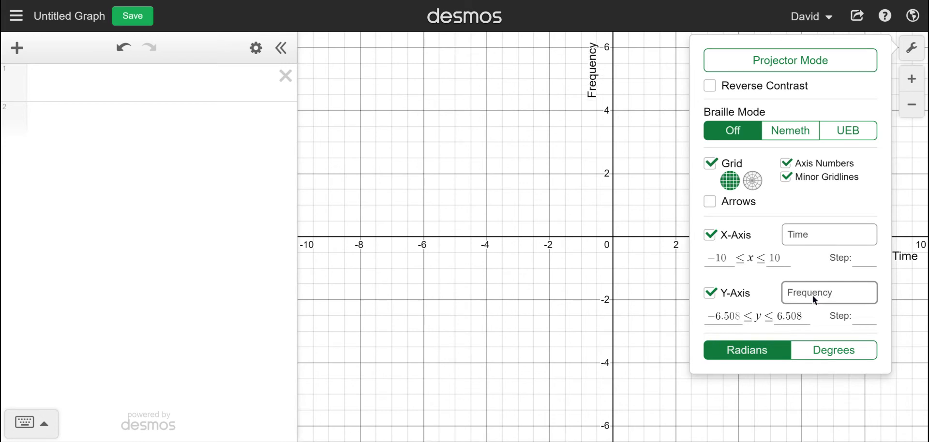
Clear the labels from both the y-axis and the x-axis and close the graph settings
left_click_drag(833, 294, 762, 294)
key("BackSpace")
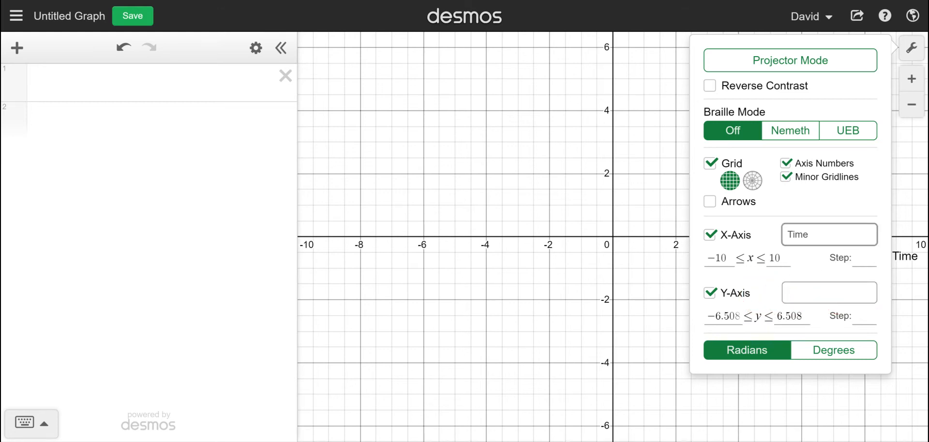
left_click_drag(815, 235, 769, 237)
key("BackSpace")
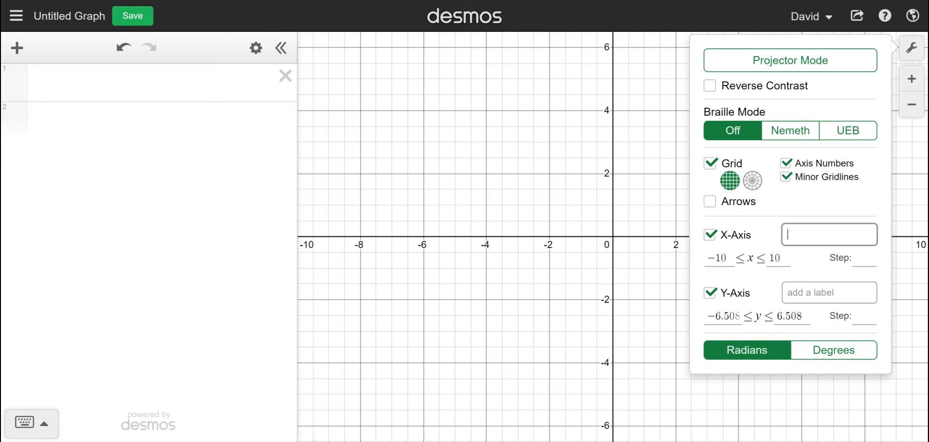
left_click(912, 47)
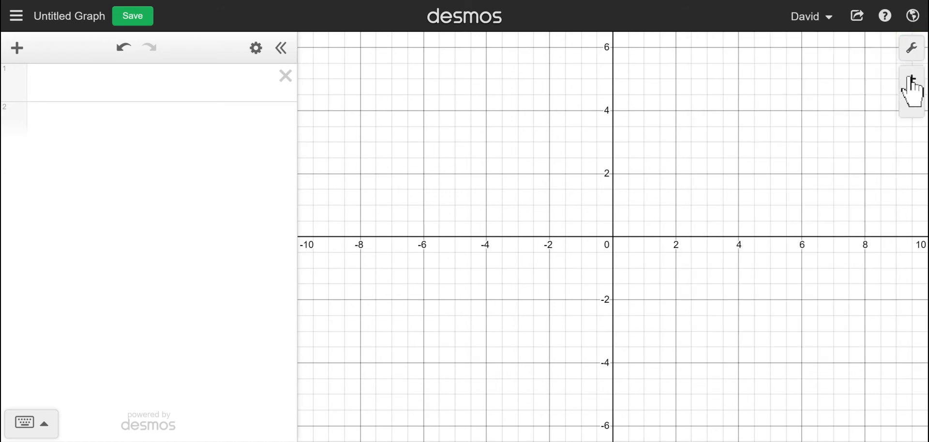
Zoom the graph in and out, pan it slightly, and restore the default view
left_click(912, 79)
left_click(912, 105)
left_click(911, 80)
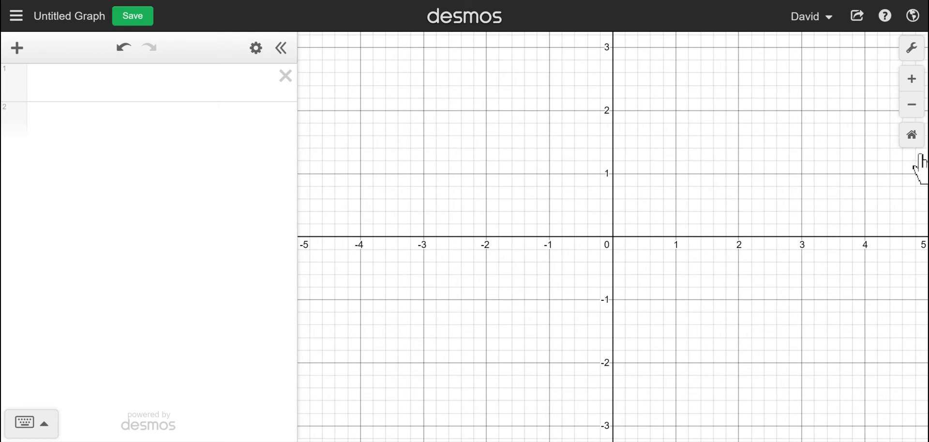
left_click(913, 136)
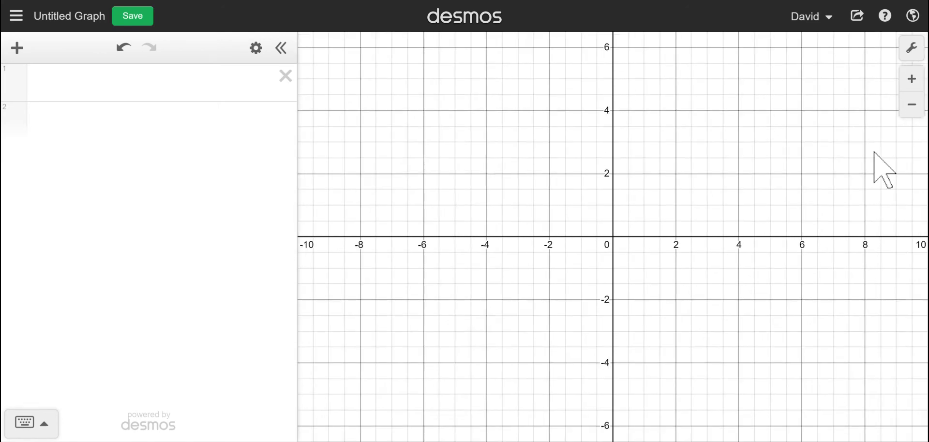
mouse_move(757, 170)
left_mouse_down()
mouse_move(709, 189)
mouse_move(504, 191)
mouse_move(465, 120)
mouse_move(665, 146)
mouse_move(886, 189)
mouse_move(788, 137)
mouse_move(756, 150)
mouse_move(776, 169)
left_mouse_up()
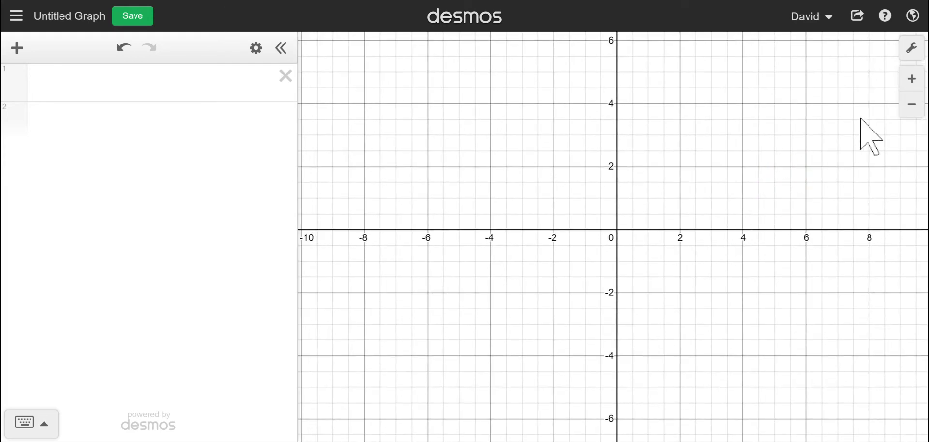
left_click(912, 80)
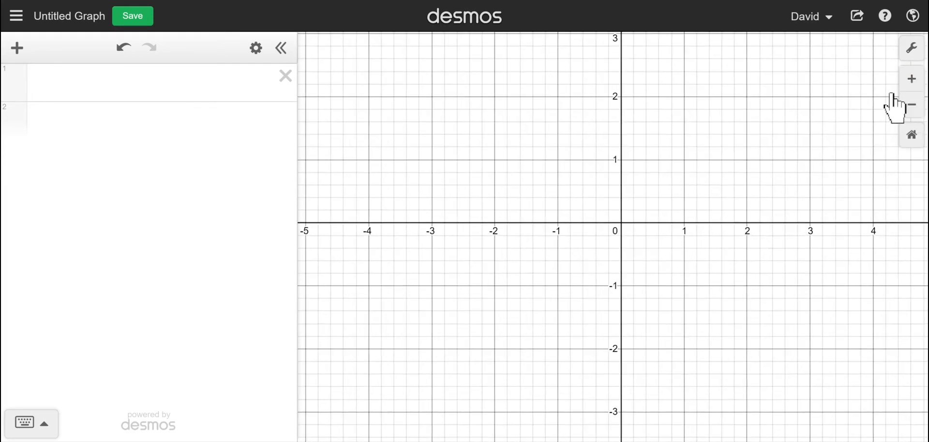
left_click(915, 82)
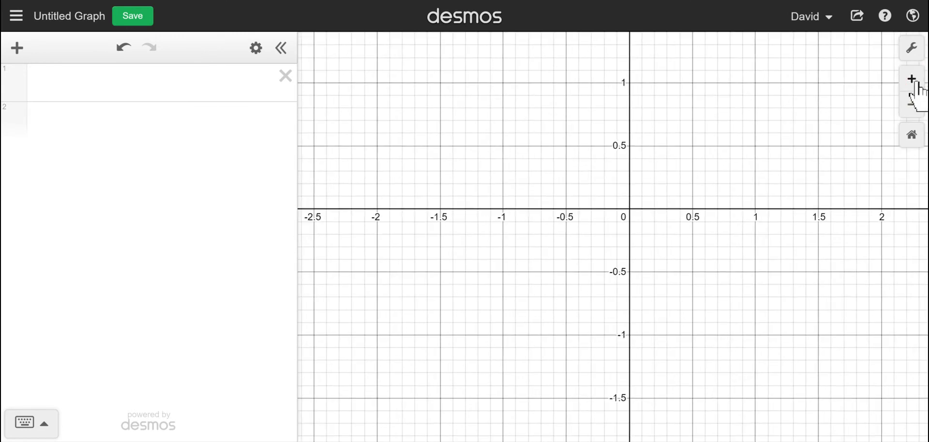
left_click(917, 83)
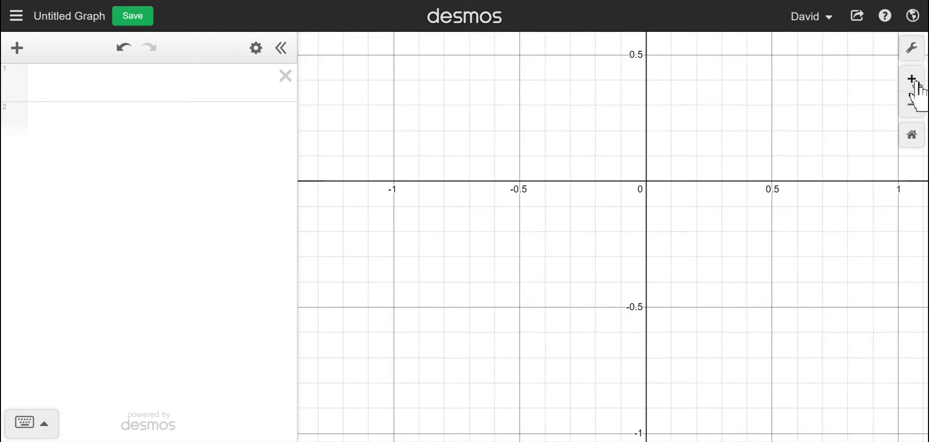
left_click(918, 83)
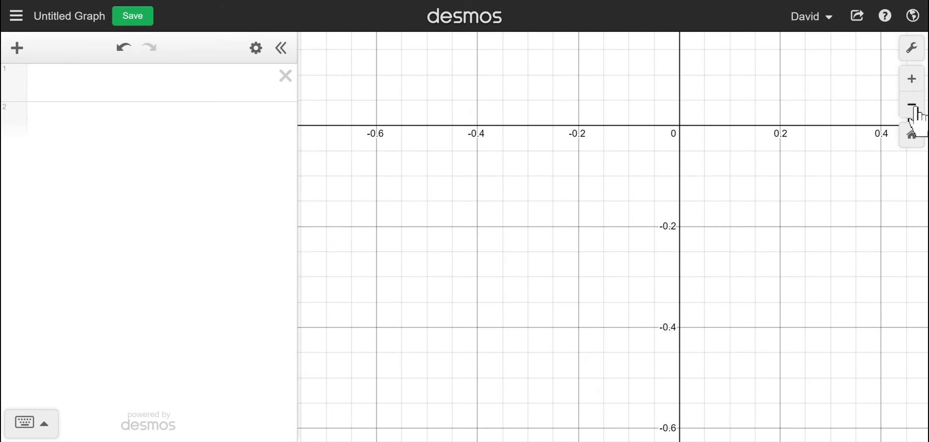
left_click(917, 104)
left_click(916, 138)
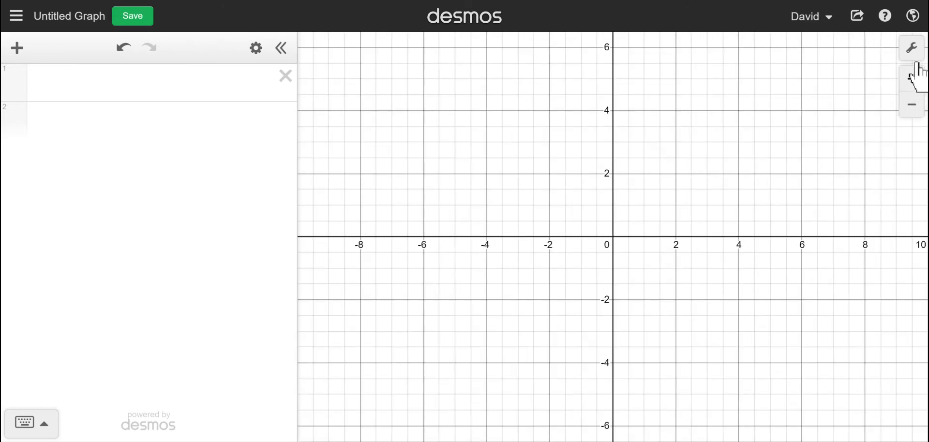
Reopen the graph settings and set the y-axis range from -10 to 10
left_click(914, 48)
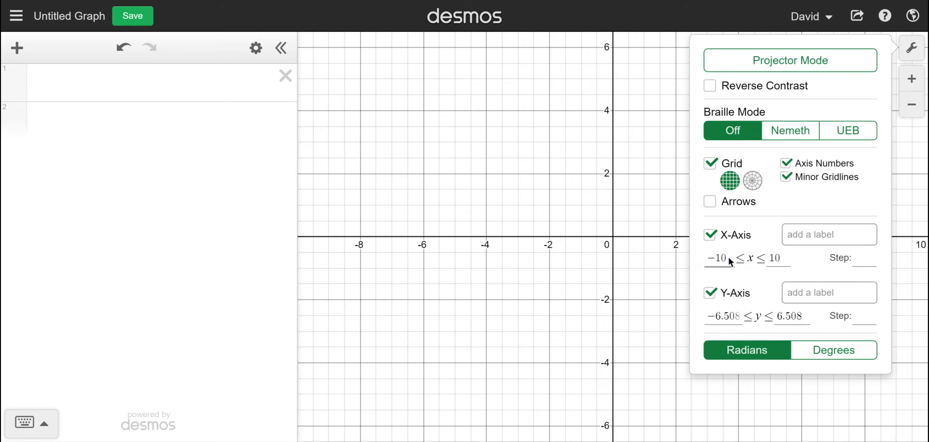
left_click_drag(735, 315, 702, 314)
type("-10")
key("Tab")
type("1")
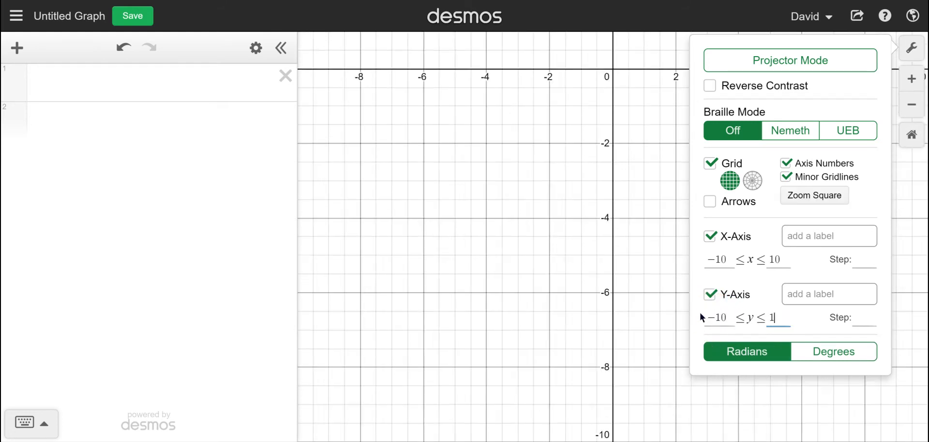
type("0")
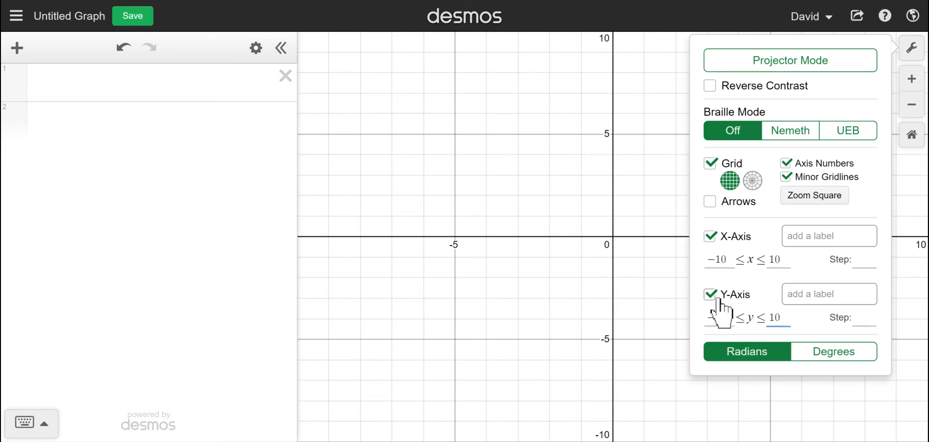
Set the step of both the x-axis and the y-axis to 1
left_click(857, 260)
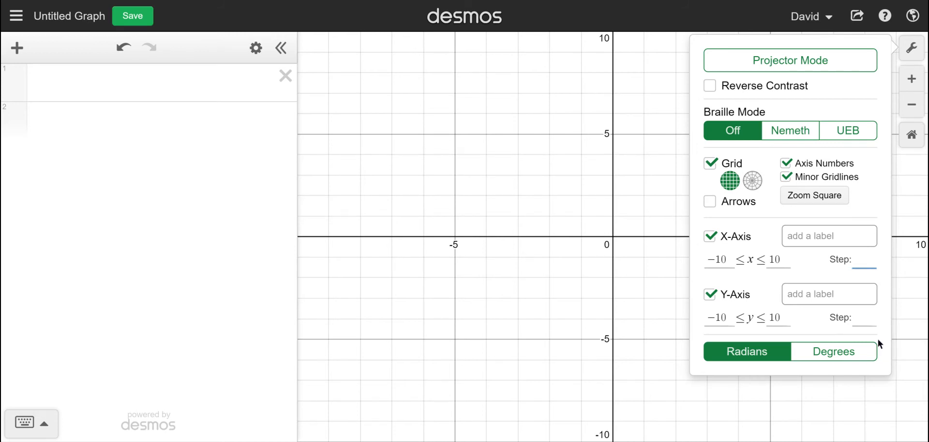
type("1")
left_click(872, 321)
type("1")
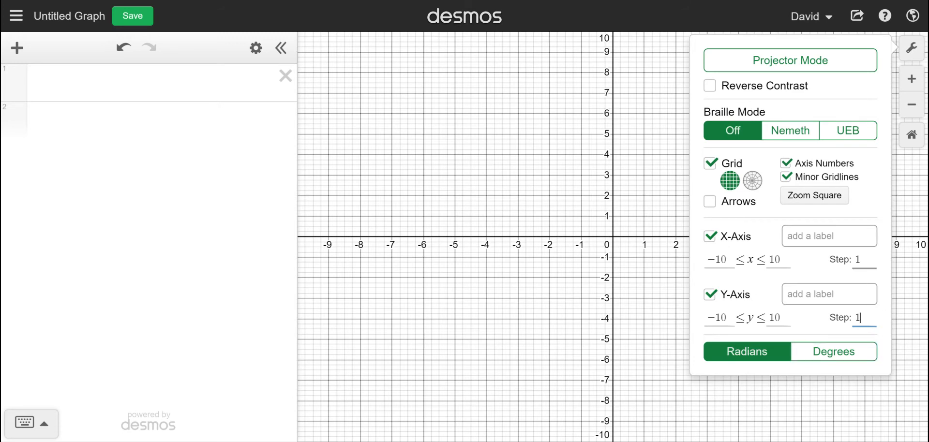
Change the step of both axes to 2
double_click(857, 259)
type("2")
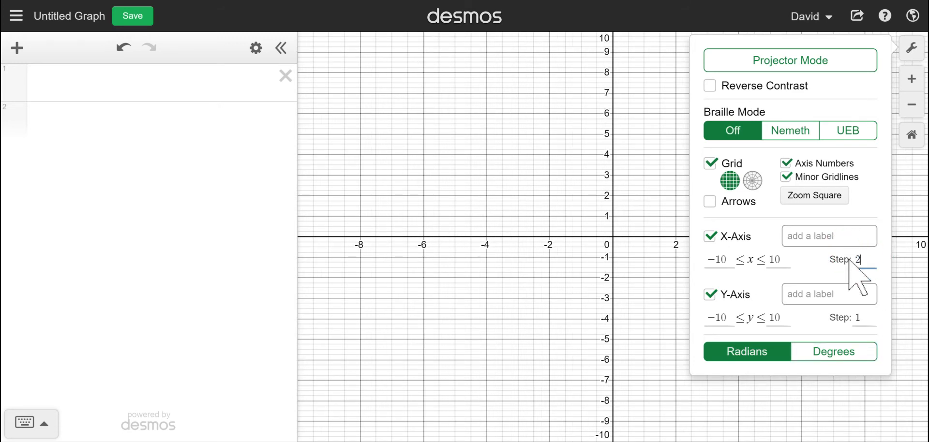
left_click(864, 317)
key("BackSpace")
type("2")
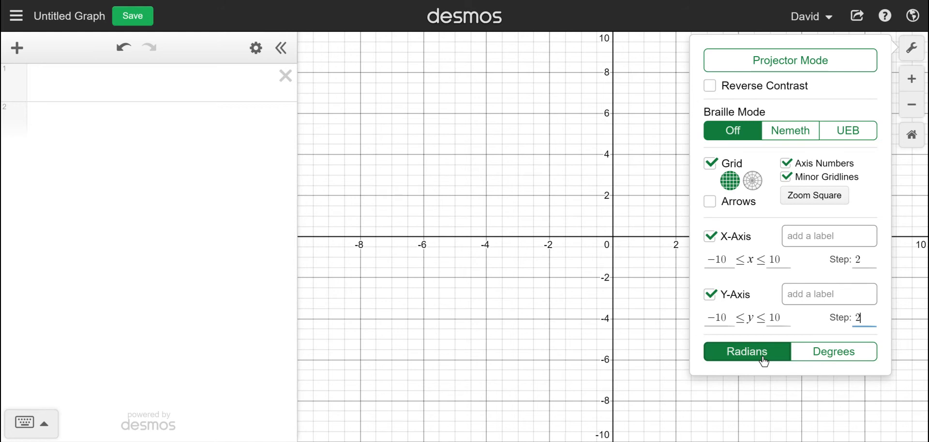
Toggle the angle unit between degrees and radians, ending on radians
left_click(813, 355)
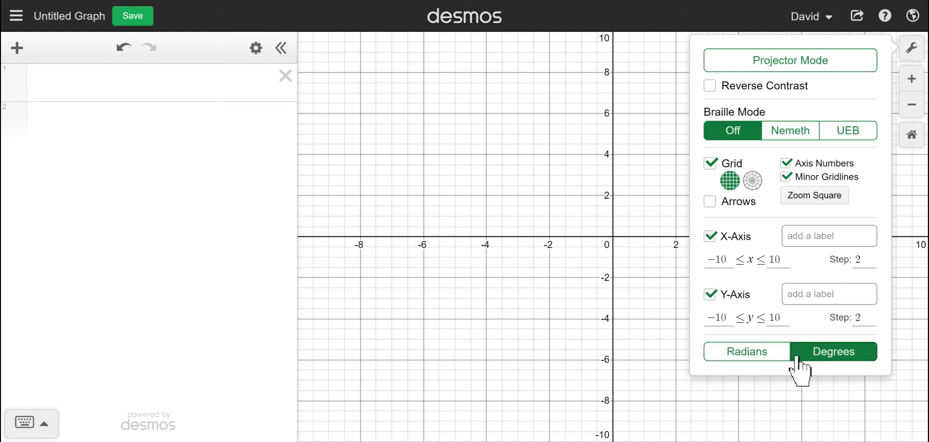
left_click(774, 356)
left_click(799, 358)
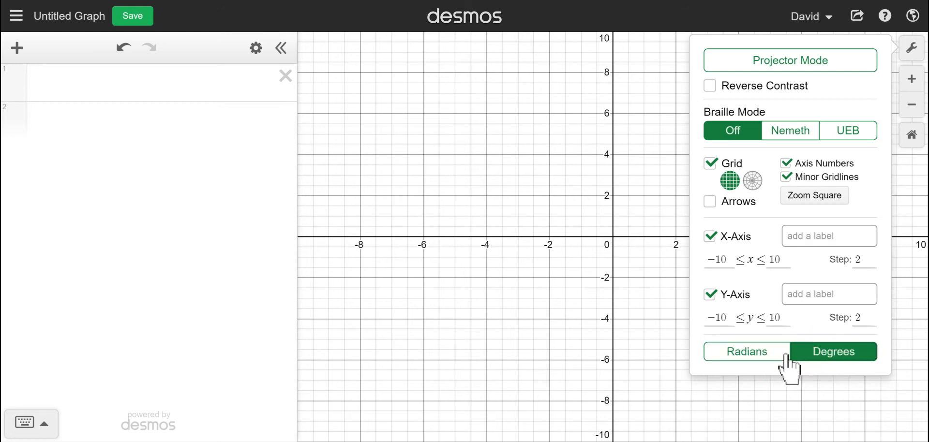
left_click(776, 356)
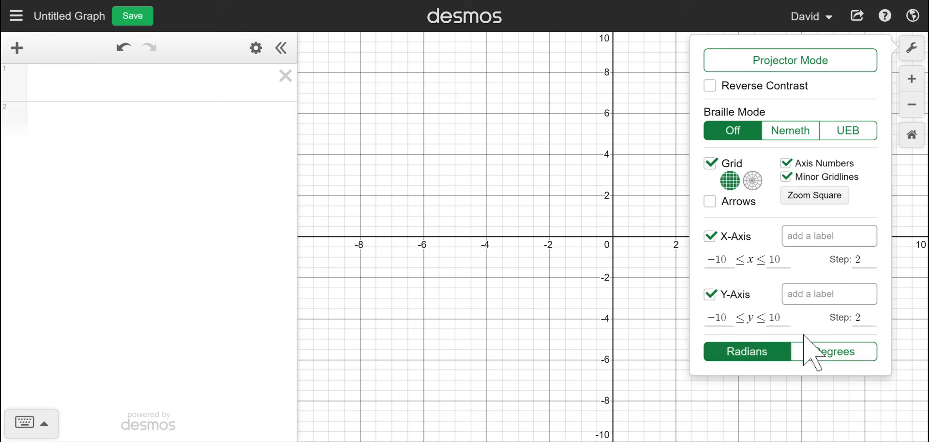
Switch to the polar grid and try its angle labels in degrees and in radians
left_click(753, 180)
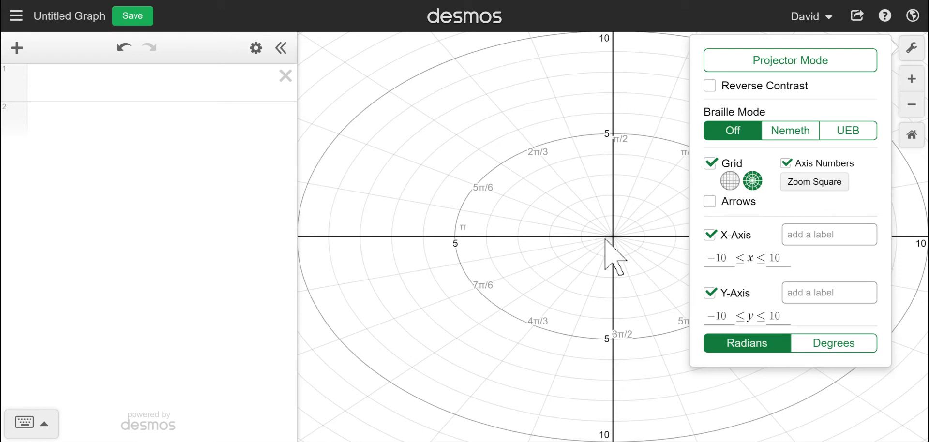
left_click(809, 344)
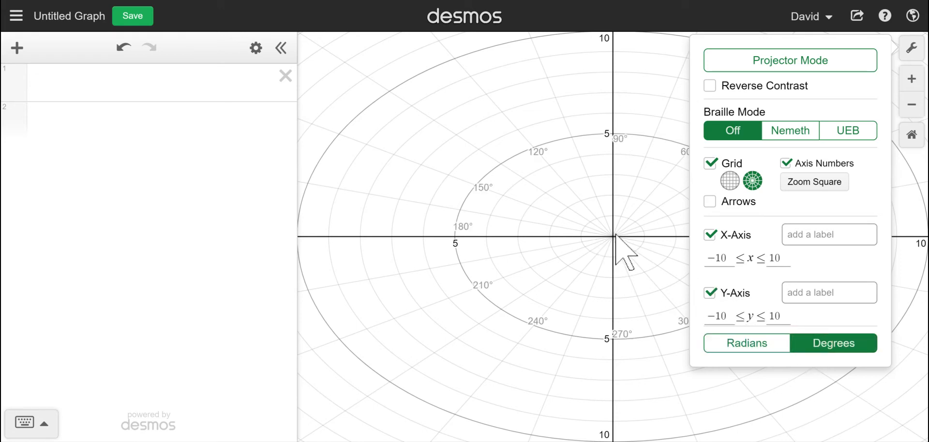
left_click(763, 352)
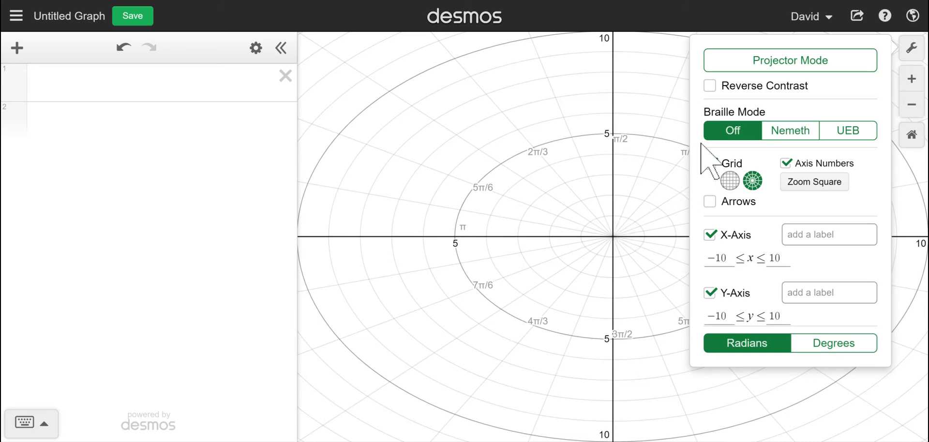
Switch back to the rectangular grid, close the graph settings and restore the default view
left_click(728, 181)
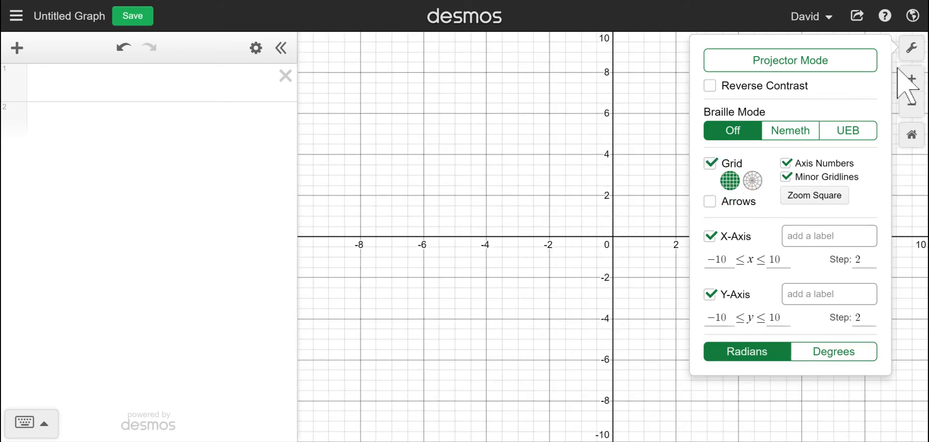
left_click(911, 48)
left_click(912, 136)
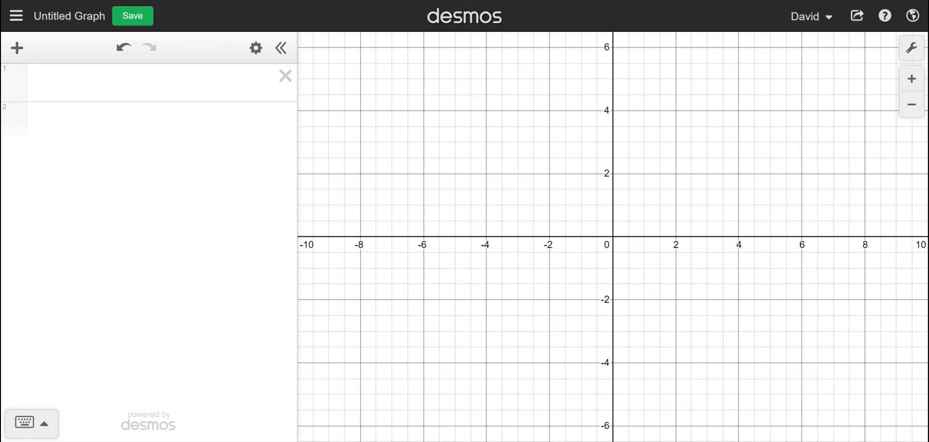
Graph the line 2x+1 in the first expression row
left_click(216, 88)
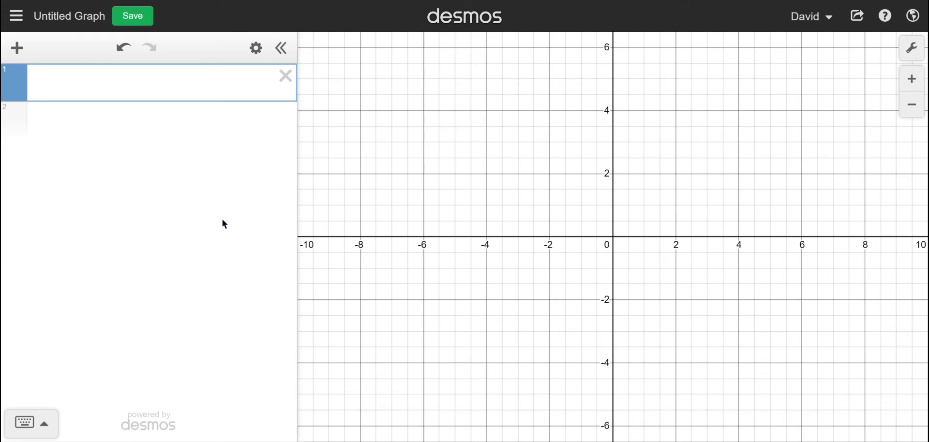
type("2x+")
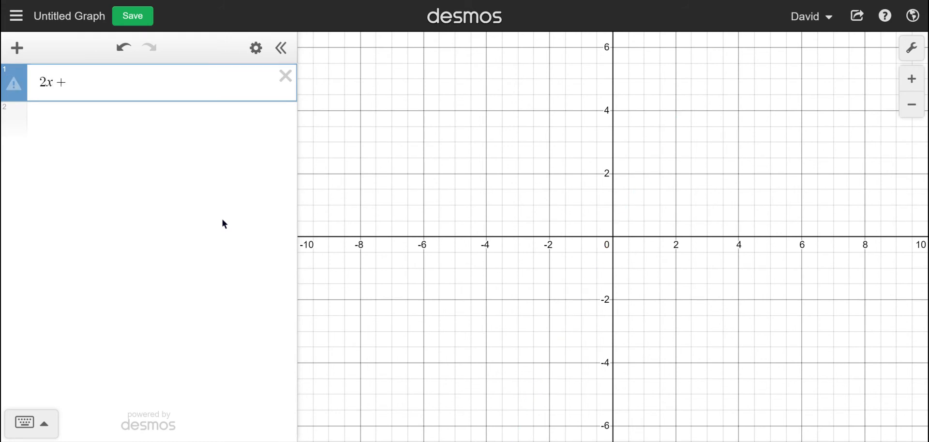
type("1")
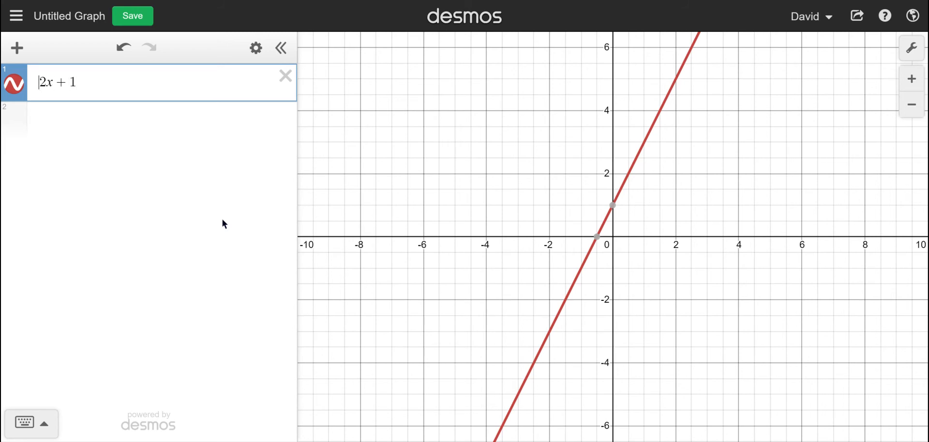
Try the "y=" prefix on the 2x+1 expression and remove it, and hide and show its graph
type("y=")
key("BackSpace")
key("BackSpace")
left_click(15, 85)
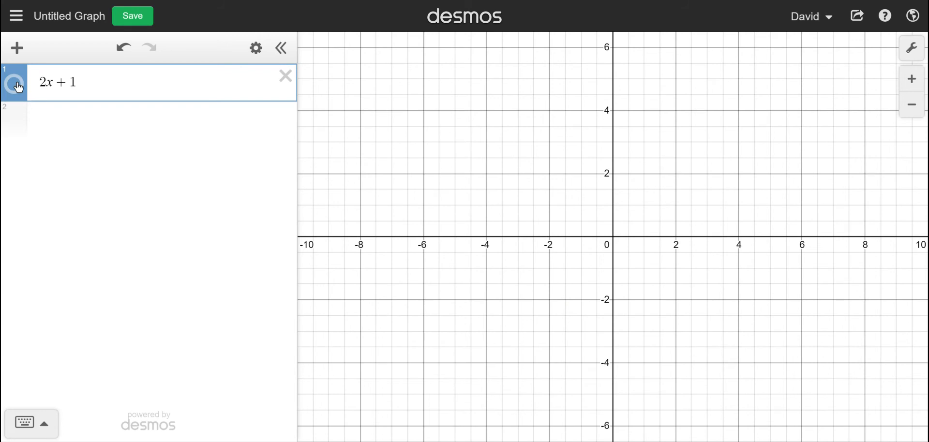
left_click(17, 85)
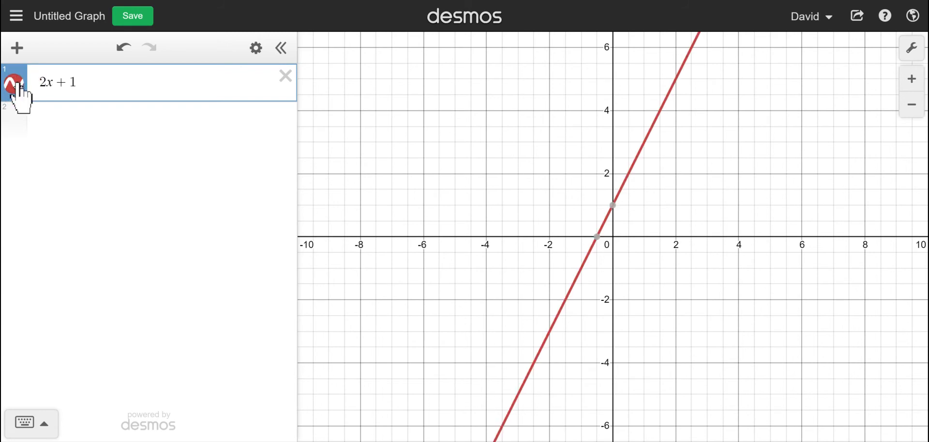
Convert the 2x+1 expression to a table of values, and undo the conversion
left_click(255, 48)
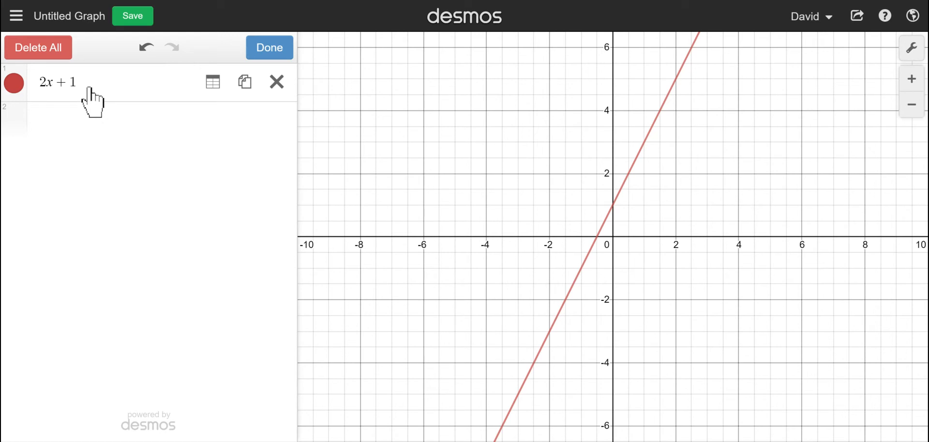
left_click(212, 84)
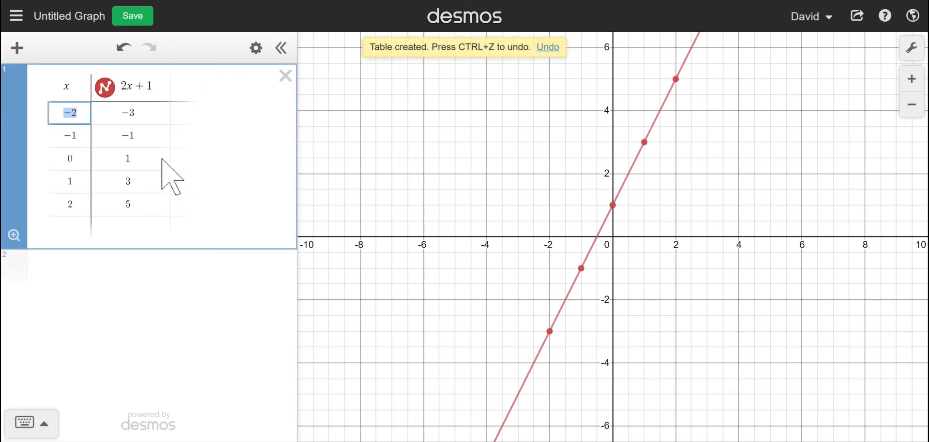
left_click(121, 48)
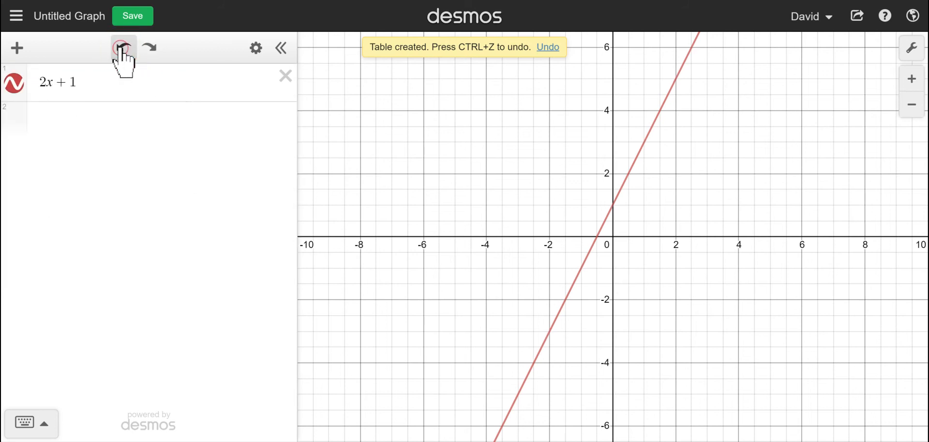
Try the dashed and dotted line styles on the 2x+1 graph
left_click(256, 47)
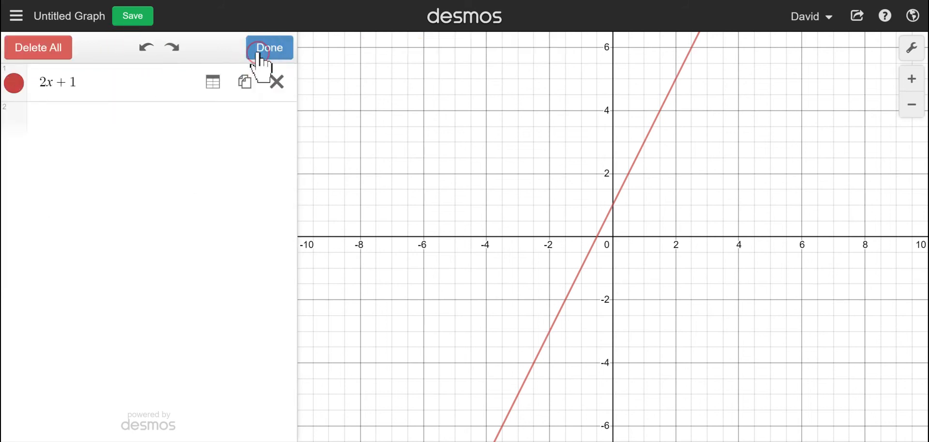
left_click(19, 85)
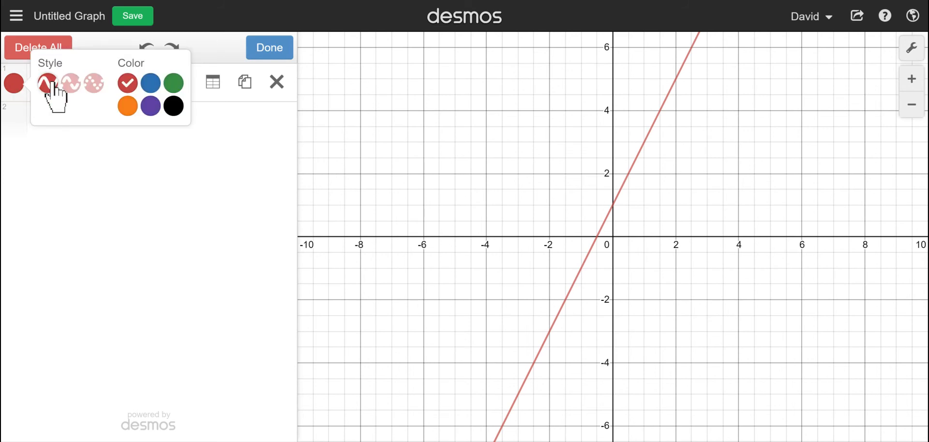
left_click(71, 85)
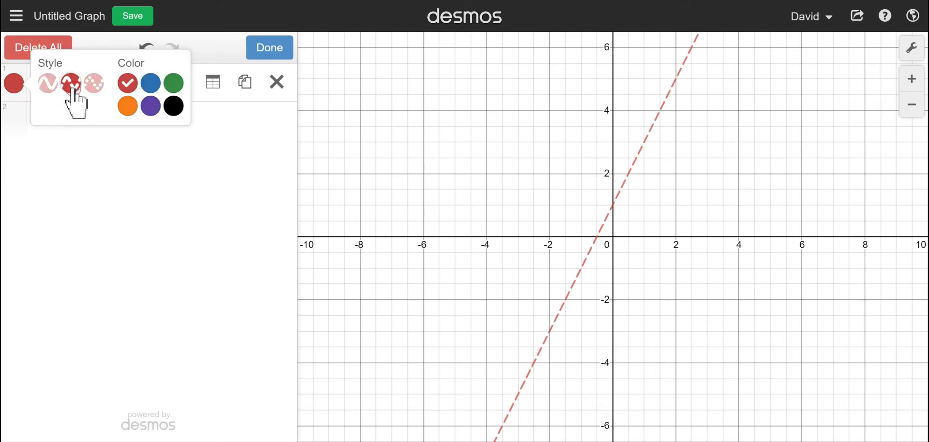
left_click(97, 86)
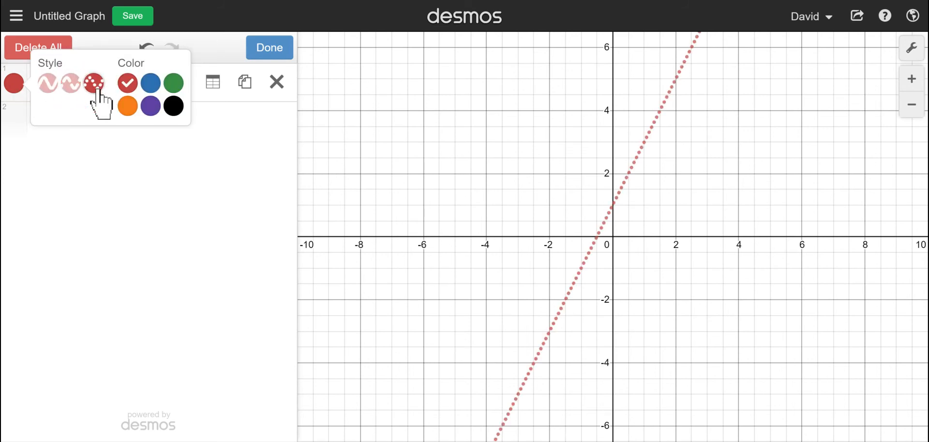
Try blue, green, black, purple and orange on the 2x+1 graph, and return it to red
left_click(150, 85)
left_click(173, 86)
left_click(177, 106)
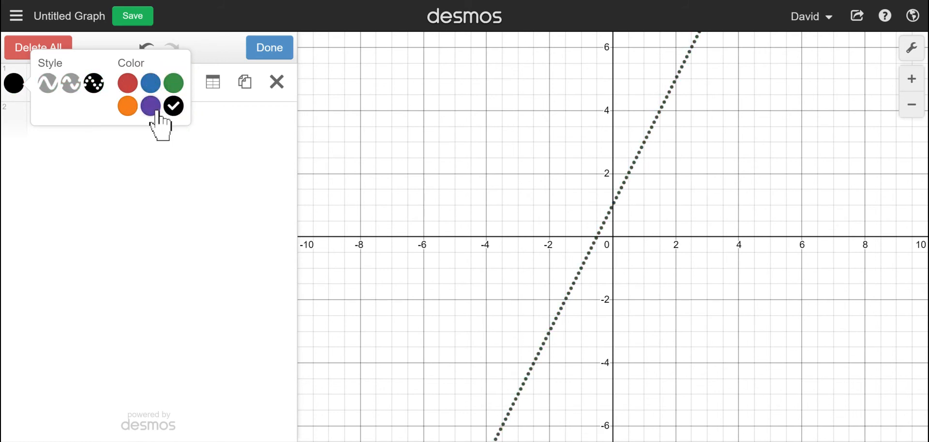
left_click(152, 108)
left_click(129, 107)
left_click(134, 90)
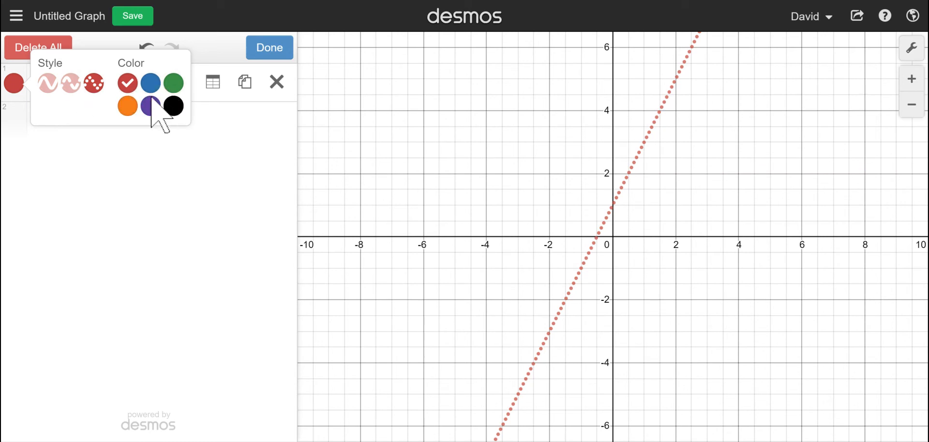
Restore the solid line style on the 2x+1 graph and finish editing the expression list
left_click(47, 83)
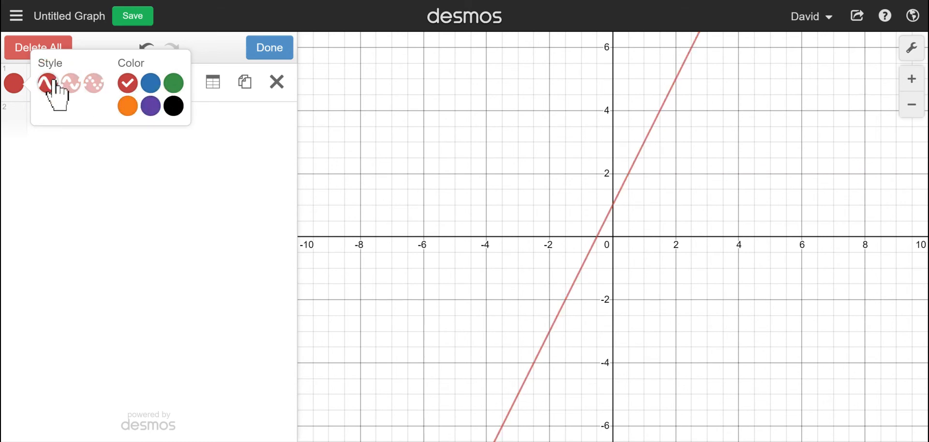
left_click(14, 83)
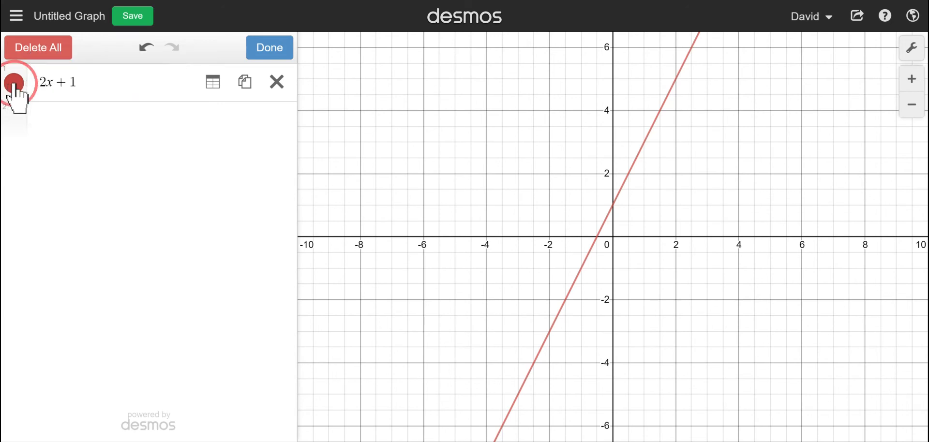
left_click(263, 46)
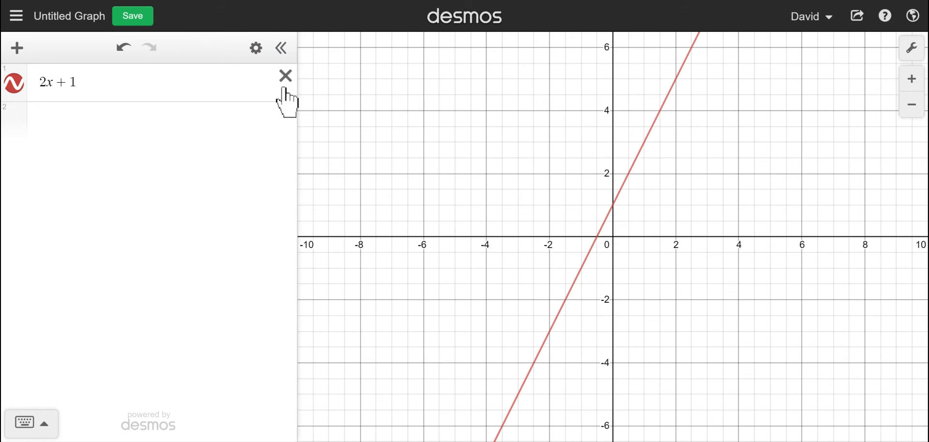
Graph the parabola 2x^2+1 in the second expression row
left_click(113, 121)
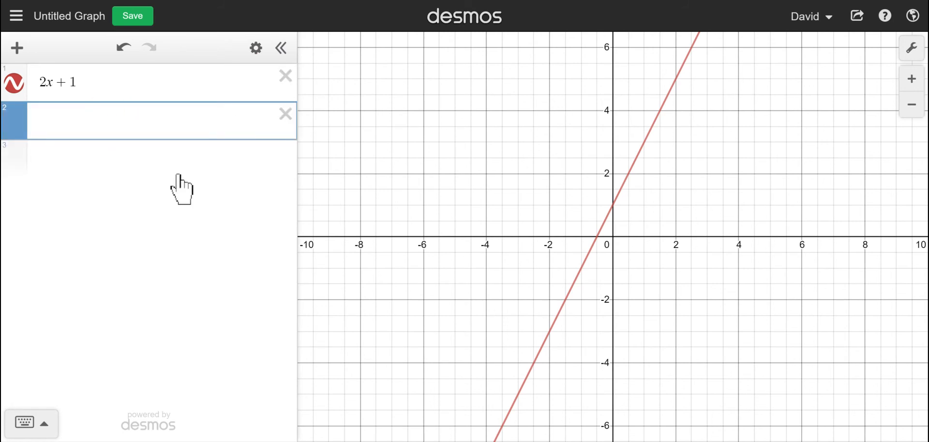
type("2x")
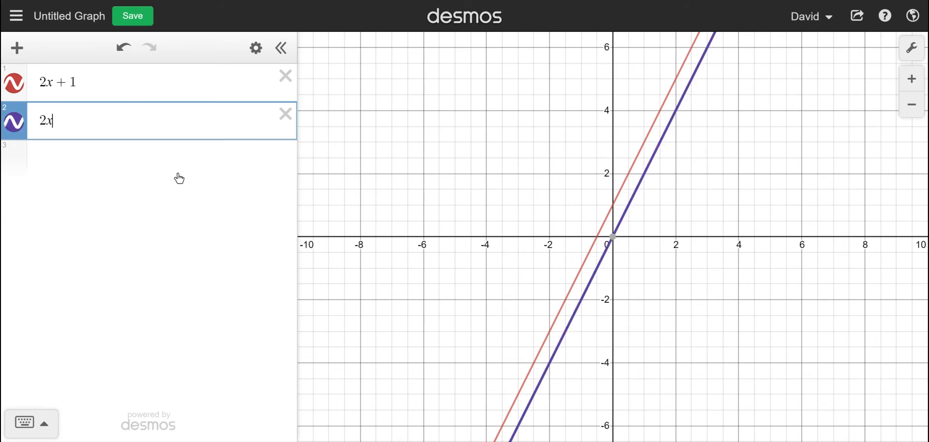
type("^2 ")
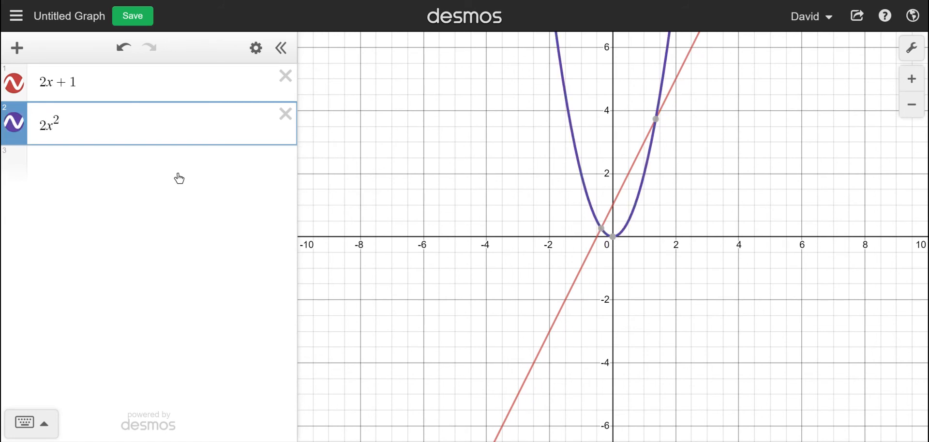
type("+ 1")
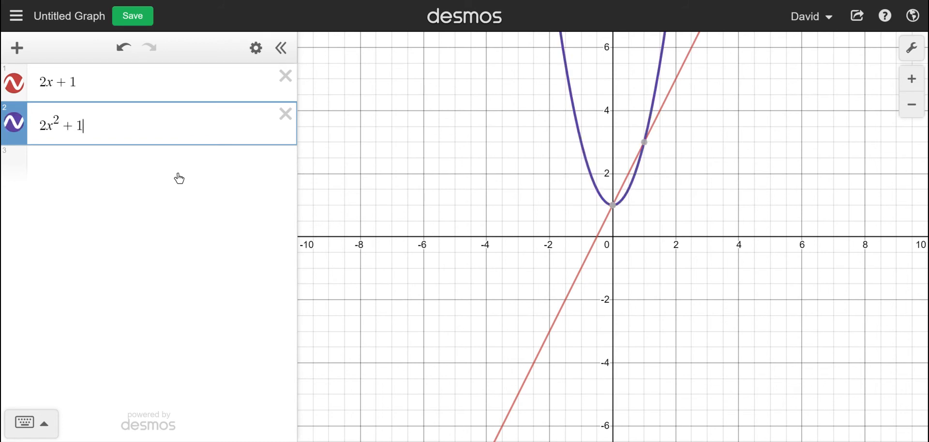
Graph the cubic 2x^3+1 in the third expression row
left_click(180, 173)
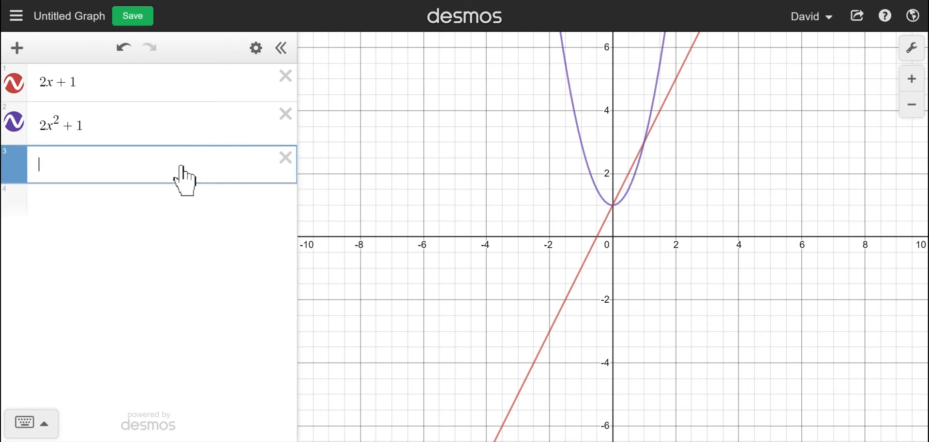
type("2x")
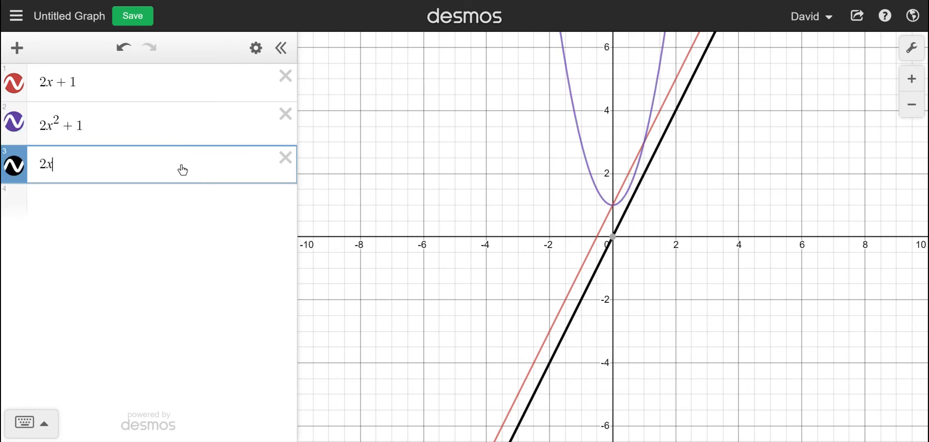
type("^3")
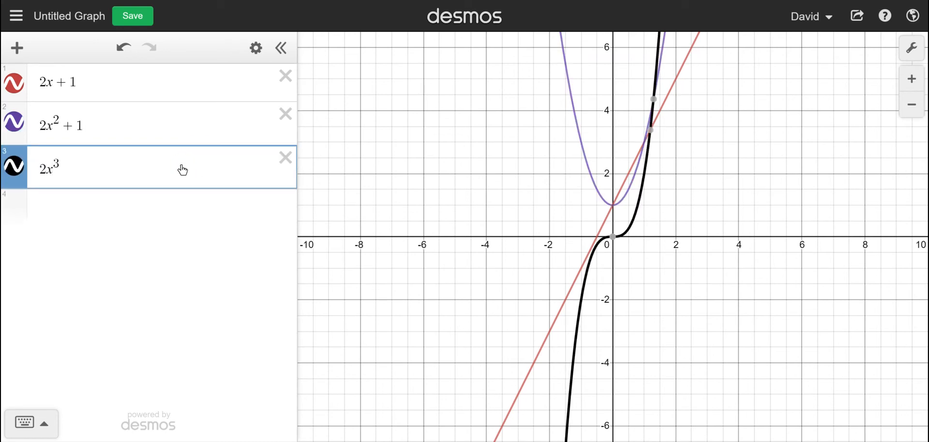
key("Right")
type("+1")
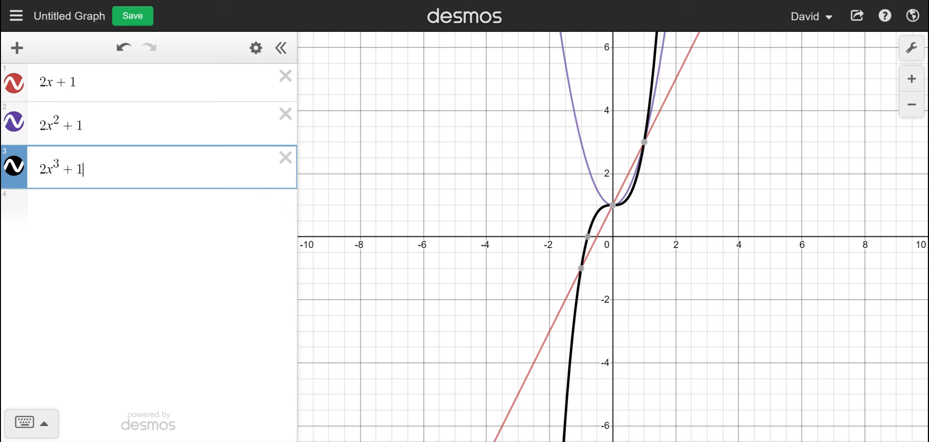
View the style and color options of the 2x^3+1 graph, and leave the list's edit mode
left_click(247, 55)
left_click(9, 172)
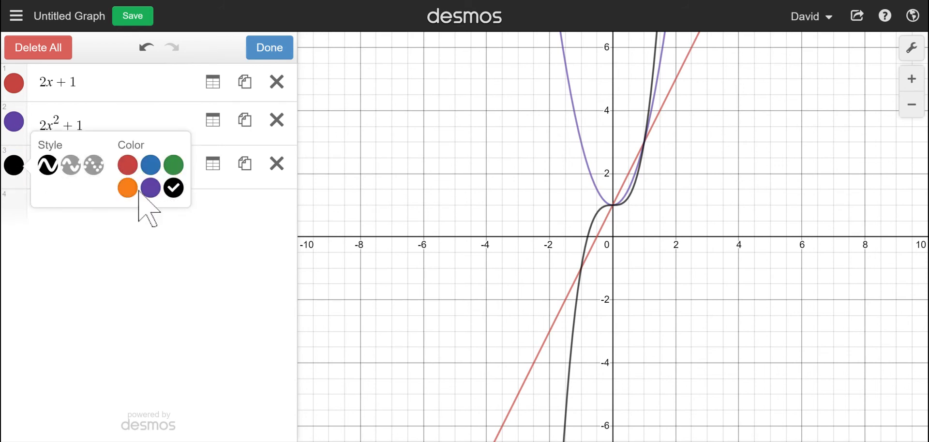
left_click(17, 169)
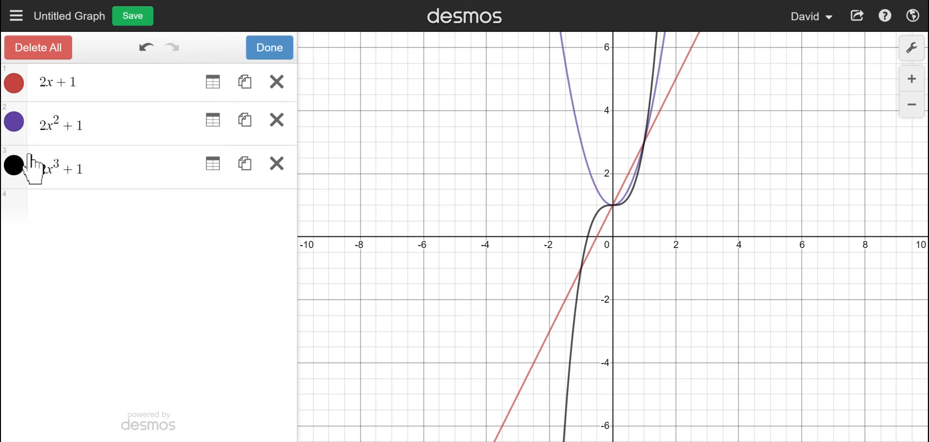
left_click(263, 51)
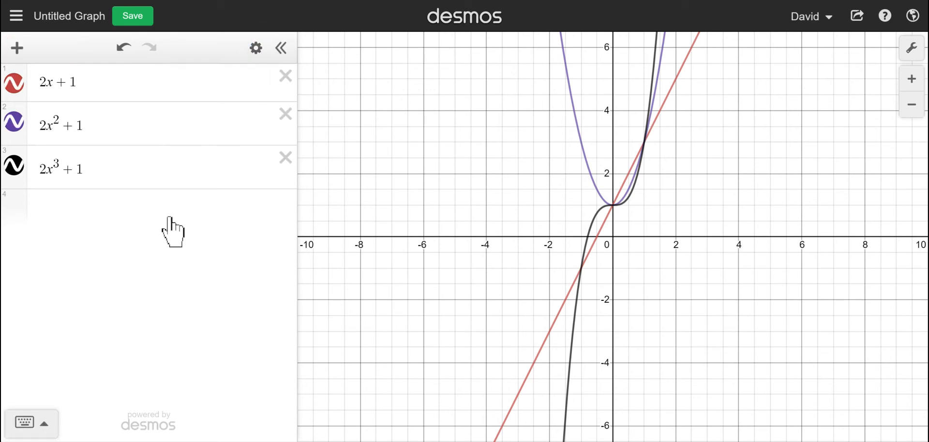
Delete the 2x^2+1 and 2x^3+1 expressions, keeping only 2x+1
left_click(156, 80)
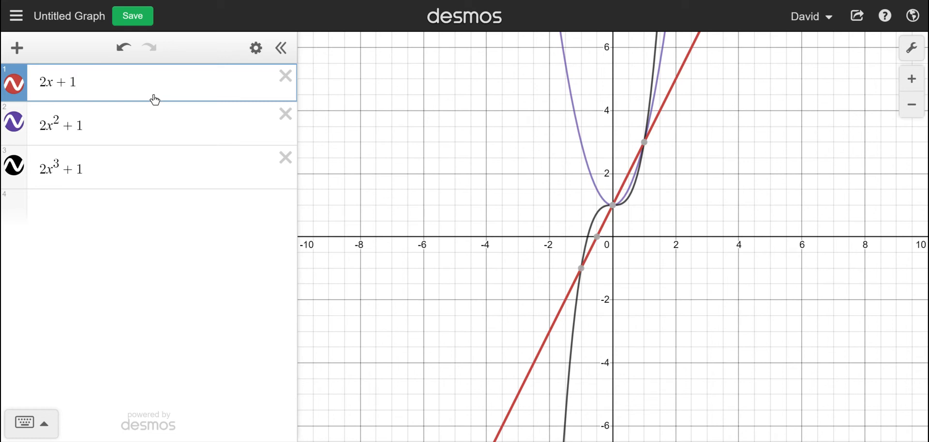
key("Left")
key("Left")
key("Right")
left_click(289, 119)
left_click(285, 116)
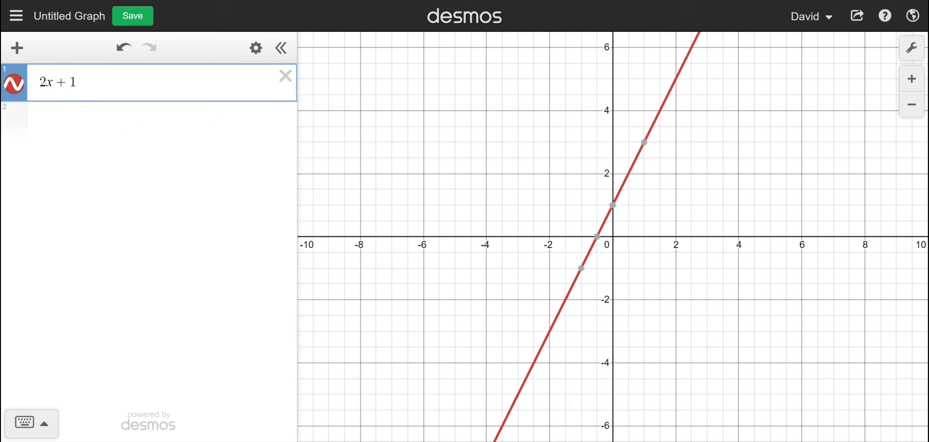
Change the expression 2x+1 to ax+b and add sliders for both a and b
key("shift+Left")
type("a")
key("Right")
key("Right")
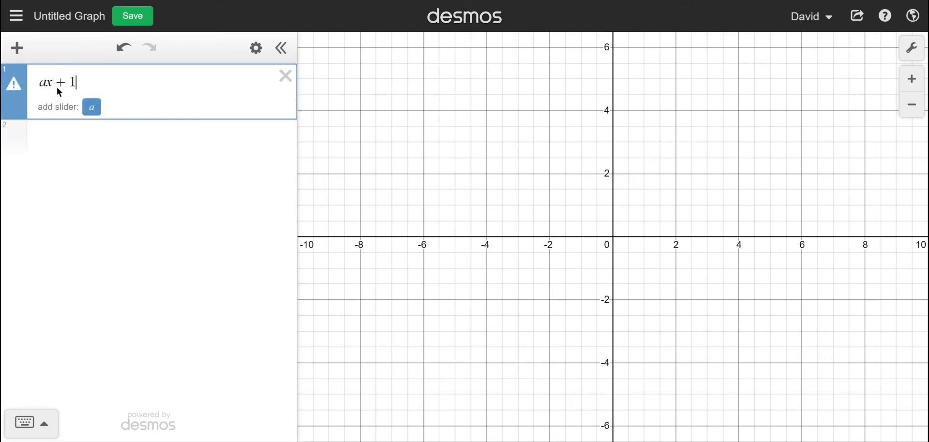
type("b")
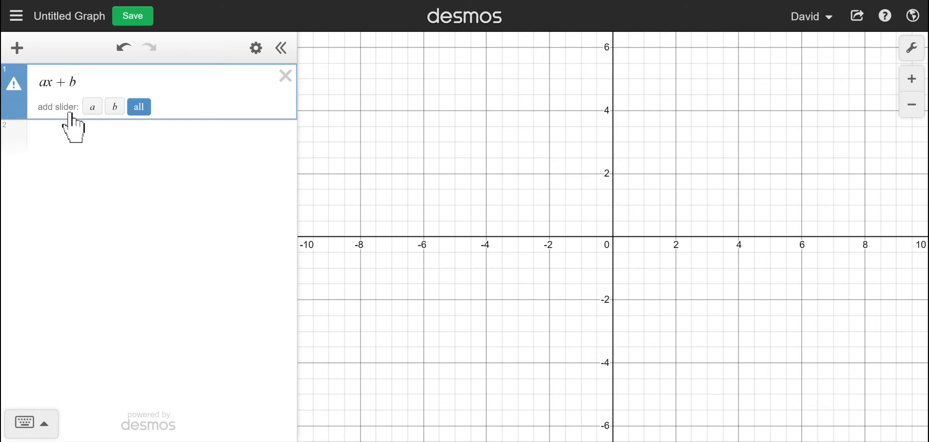
left_click(137, 109)
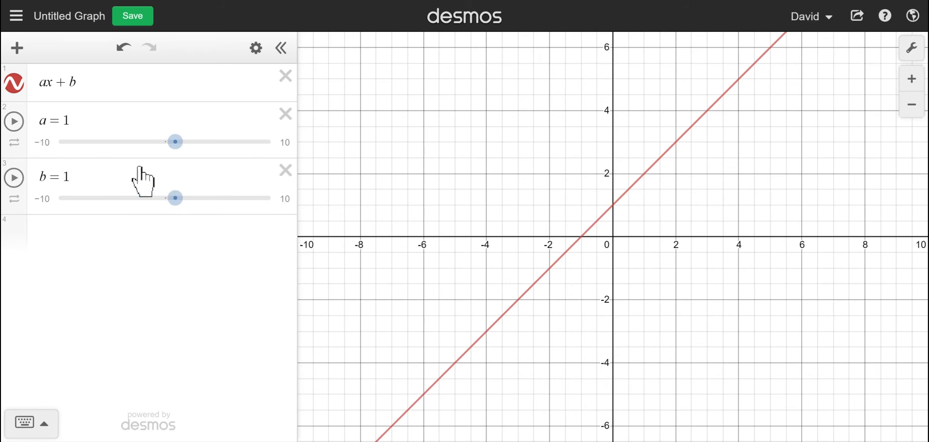
Set the range of slider a from -2 to 2
left_click(42, 142)
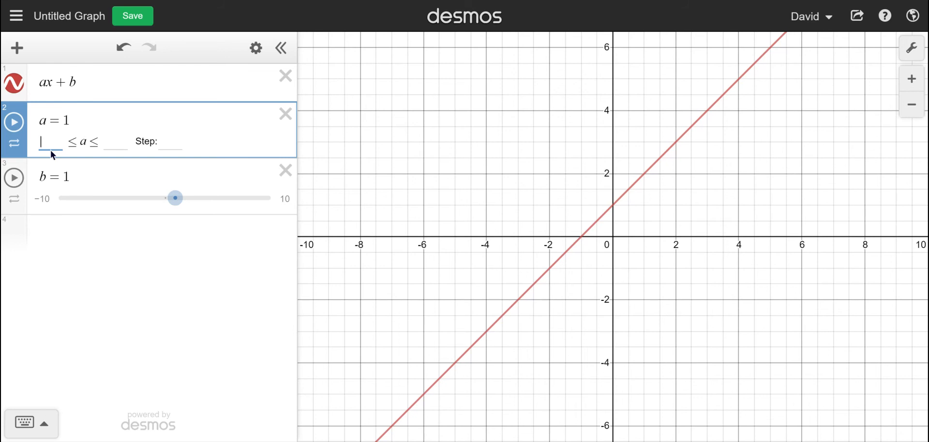
type("-2")
key("Tab")
type("2")
Set the range of slider b from -2 to 2 and return to the ax+b expression
left_click(46, 197)
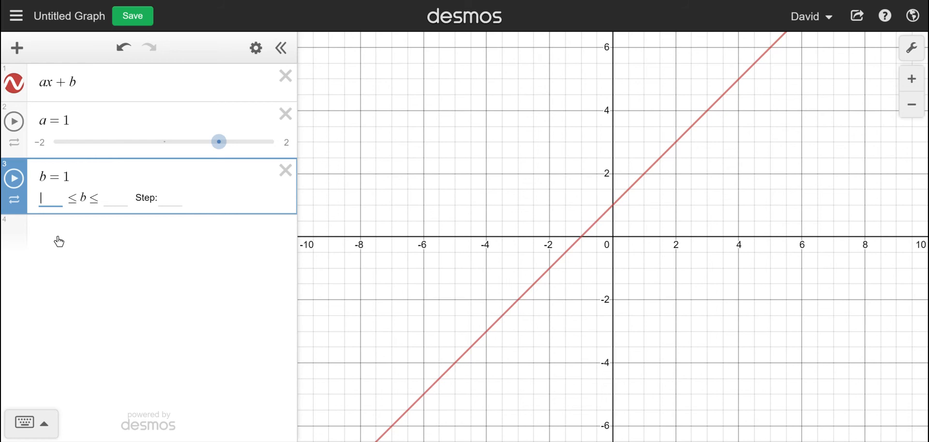
type("-2")
key("Tab")
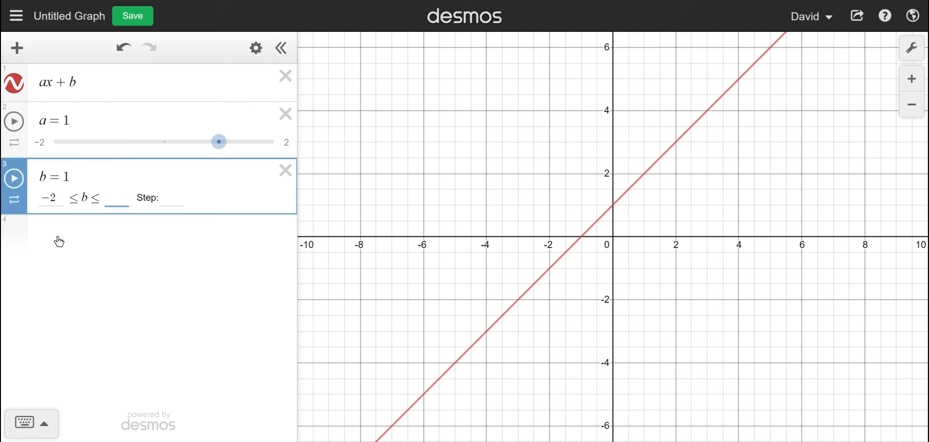
type("2")
left_click(77, 82)
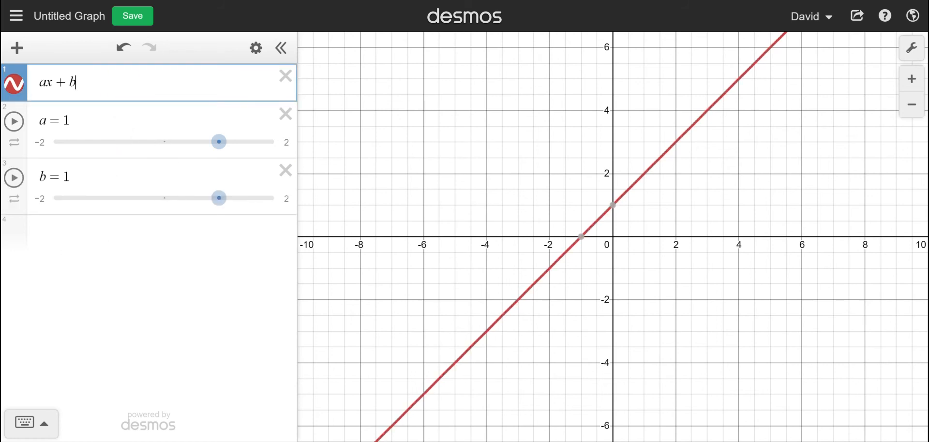
Vary the line's slope and intercept with the sliders, ending at a = 0.52 and b = -0.45
left_click(216, 146)
left_click_drag(216, 146, 200, 160)
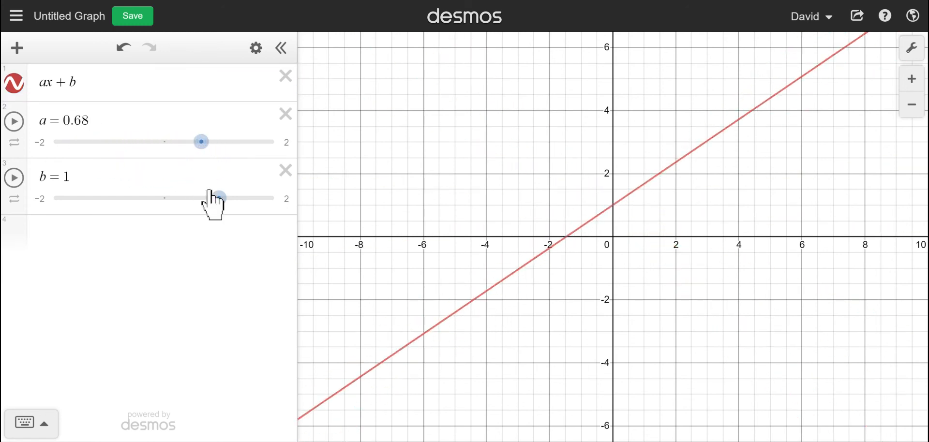
left_click_drag(216, 203, 137, 208)
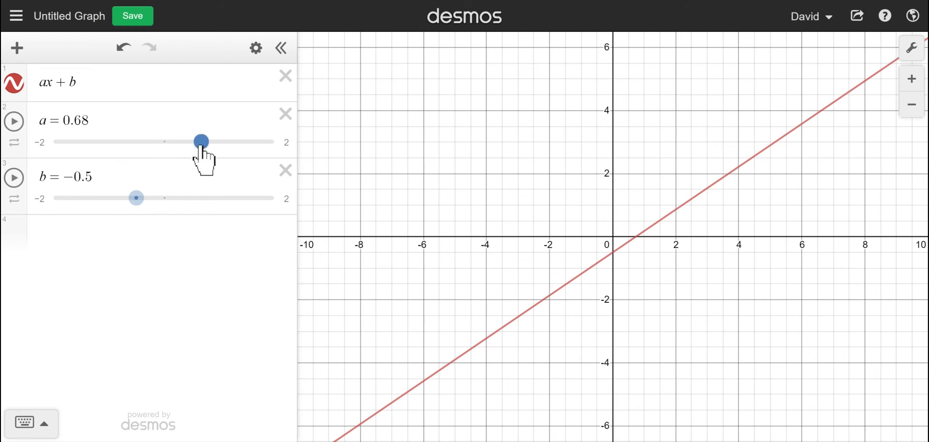
left_click_drag(200, 145, 164, 143)
mouse_move(137, 198)
left_mouse_down()
mouse_move(163, 196)
mouse_move(138, 198)
left_mouse_up()
left_click_drag(164, 142, 192, 142)
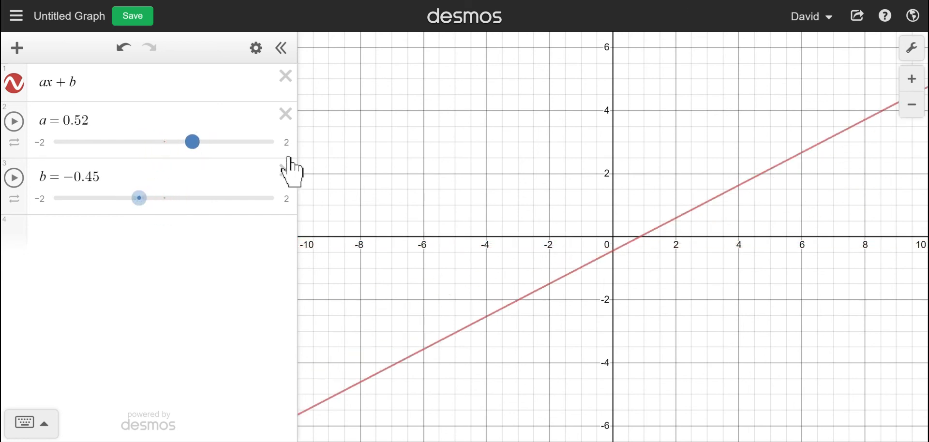
Select the ax+b line on the graph and inspect the coordinates of its x-intercept and y-intercept
left_click(677, 219)
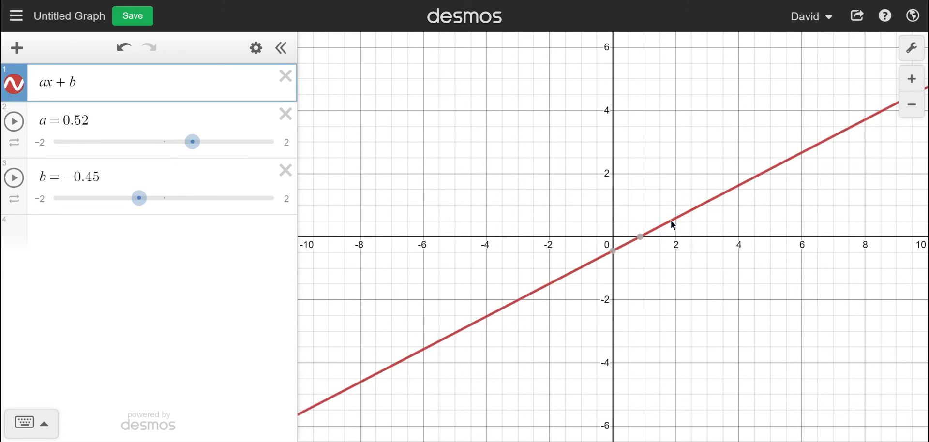
mouse_move(640, 237)
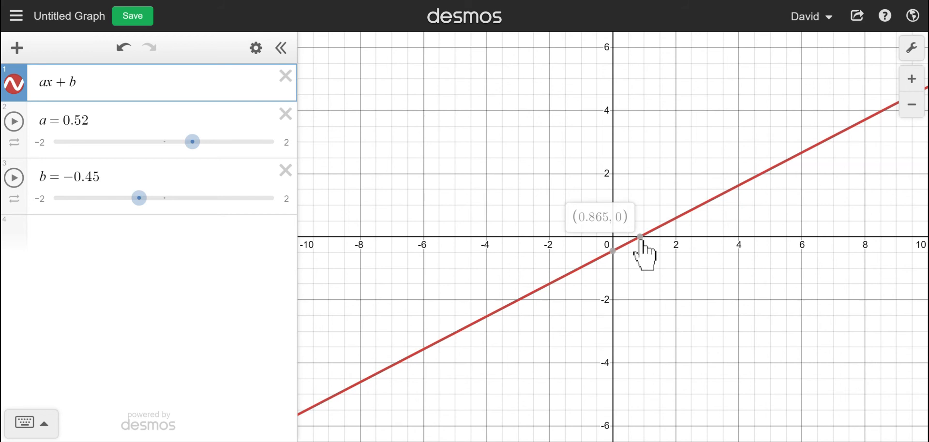
mouse_move(613, 250)
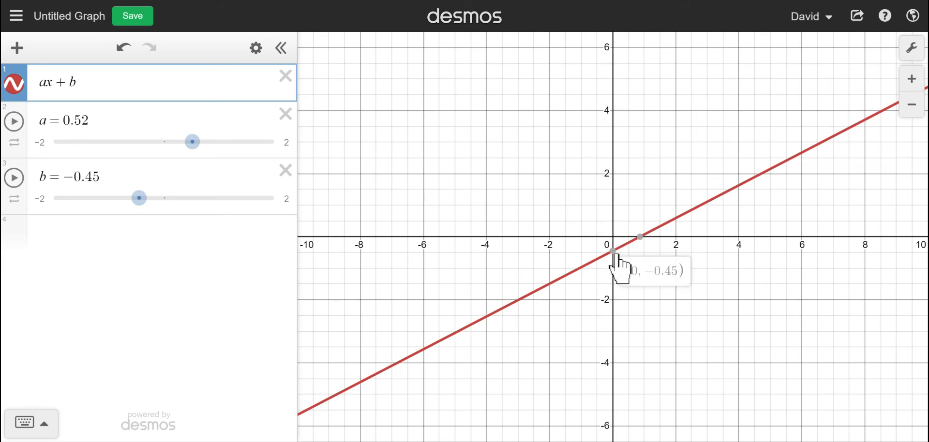
Toggle the coordinate labels of the line's y-intercept and x-intercept, leaving both pinned on the graph
left_click(612, 251)
left_click(640, 237)
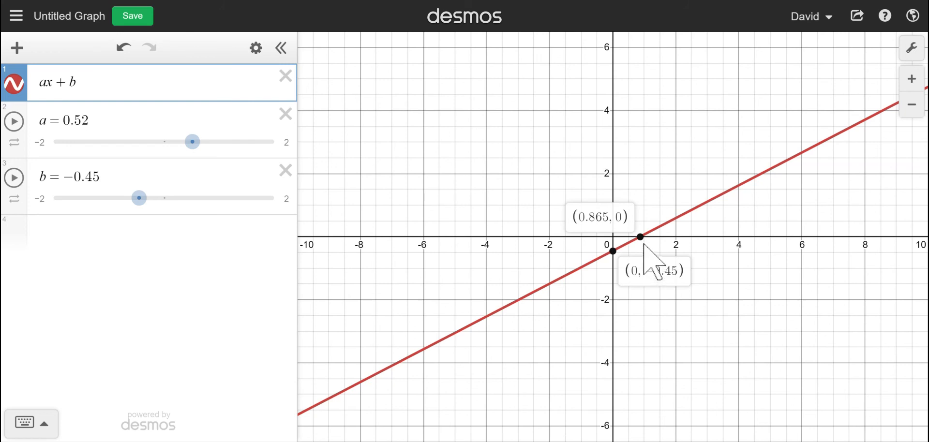
left_click(640, 237)
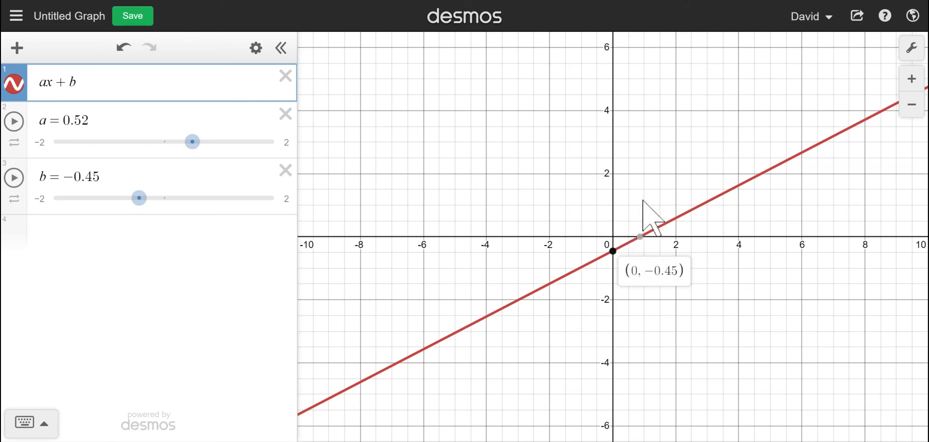
left_click(640, 237)
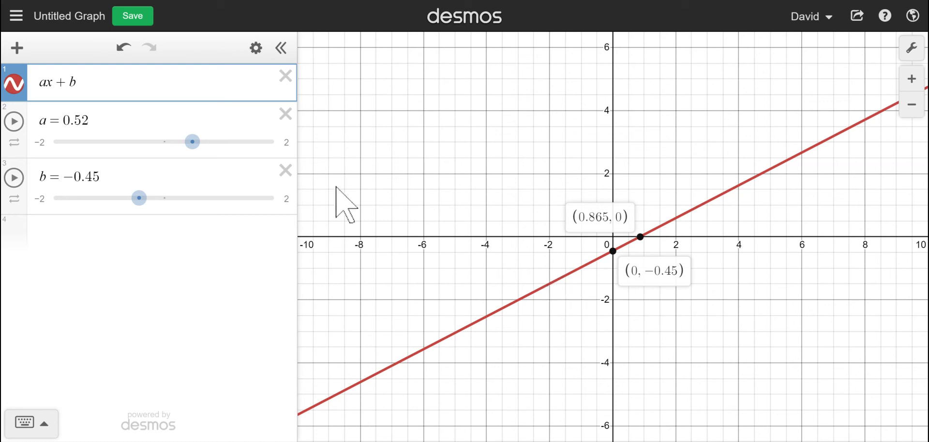
Set slider a to 0.47 and trace the coordinates of several points along the ax+b line
mouse_move(193, 146)
left_mouse_down()
mouse_move(164, 132)
mouse_move(301, 159)
mouse_move(227, 138)
mouse_move(182, 141)
mouse_move(191, 140)
left_mouse_up()
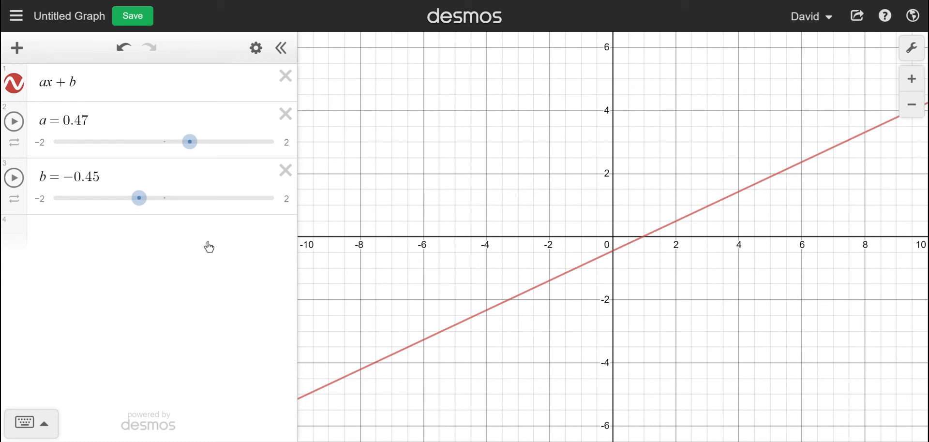
left_click(591, 263)
left_click(590, 263)
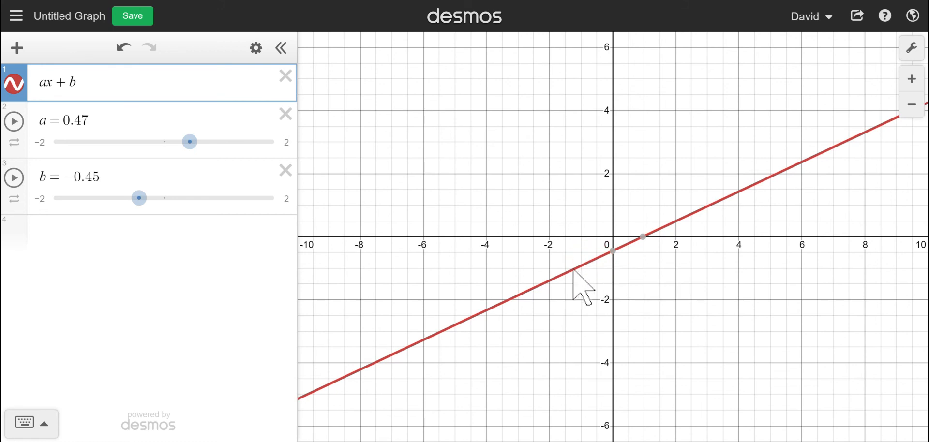
left_click(544, 285)
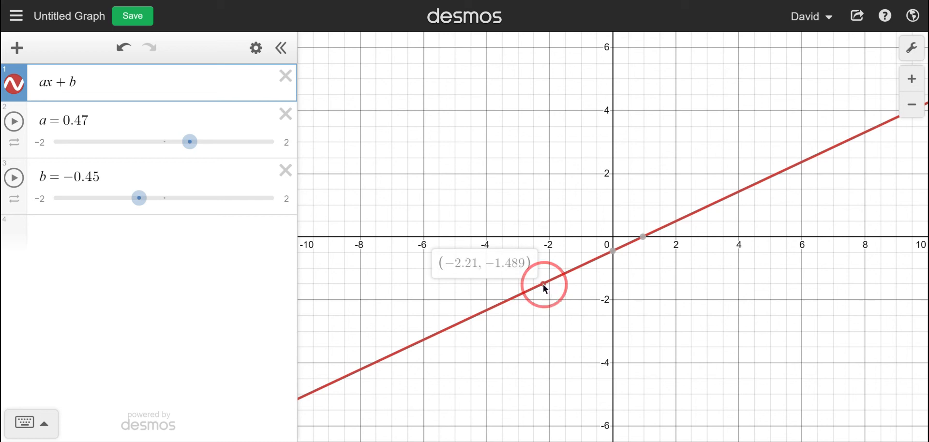
left_click(494, 306)
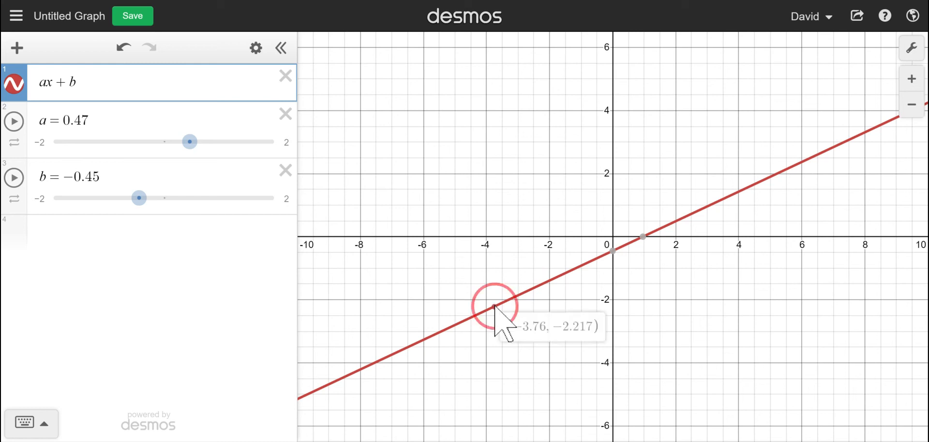
left_click(777, 174)
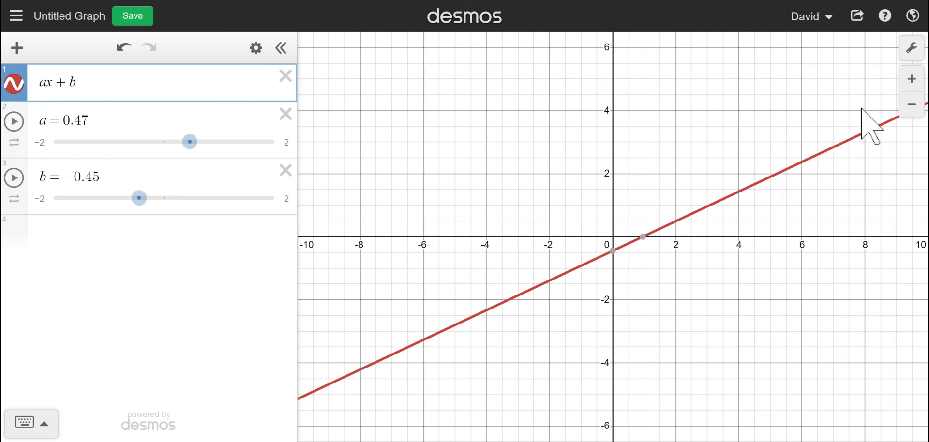
Review the x-axis and y-axis ranges in the graph settings, leaving them unchanged
left_click(911, 48)
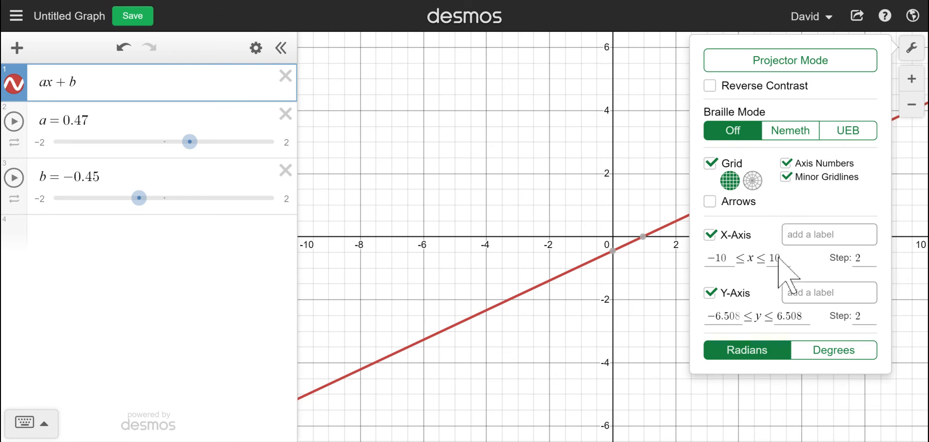
left_click(912, 49)
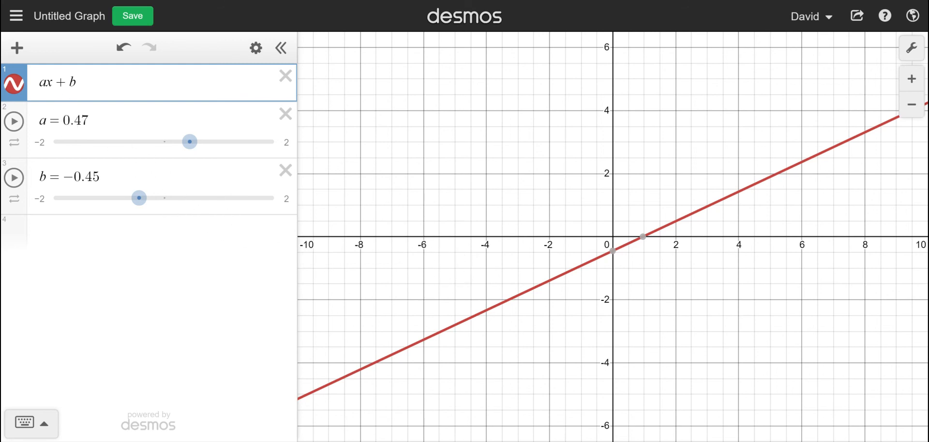
Change the expression to ax^2+b and vary the parabola with the sliders, ending at a = -0.67 and b = 0.85
left_click(53, 84)
type("^2")
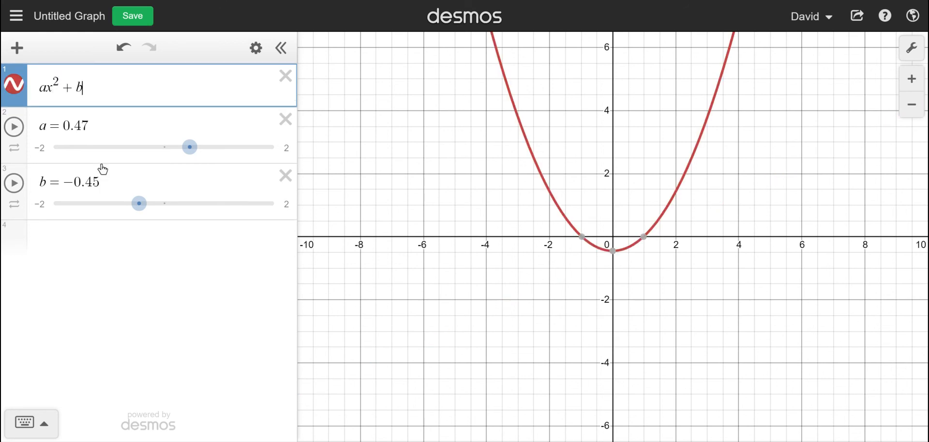
left_click_drag(189, 147, 152, 146)
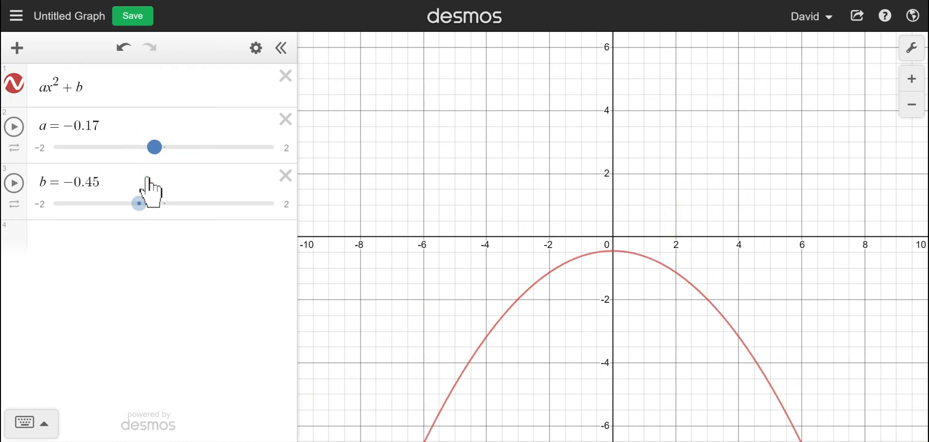
left_click_drag(139, 203, 214, 217)
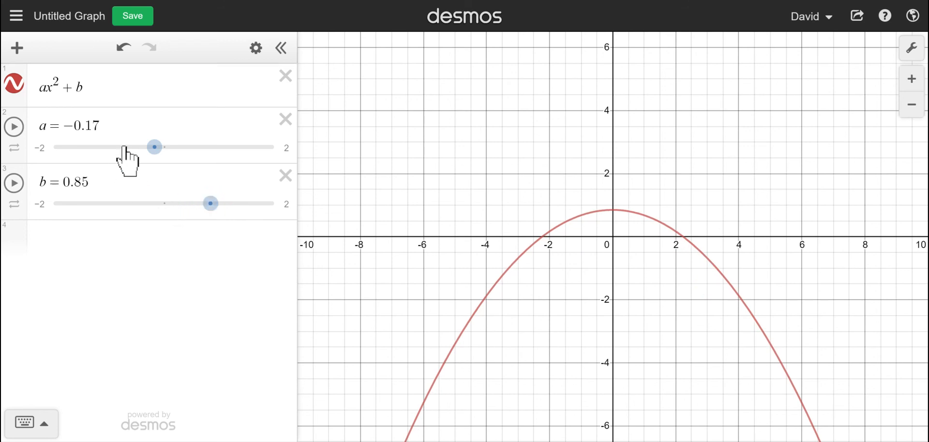
left_click_drag(155, 146, 126, 147)
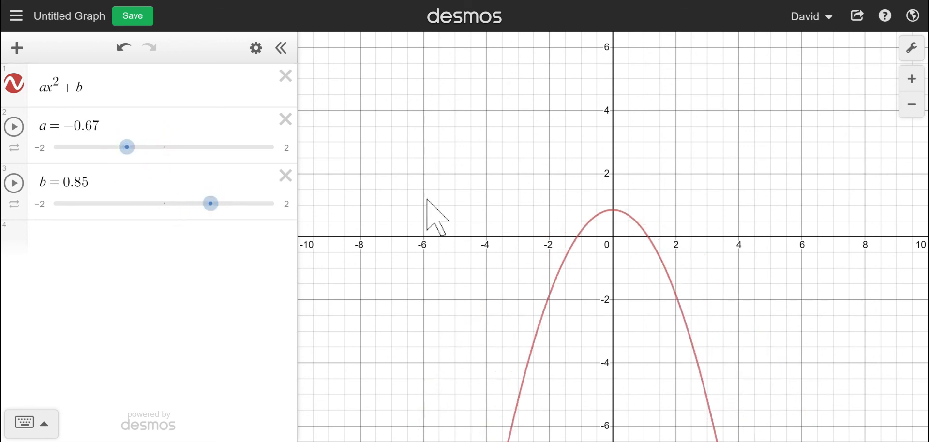
Select the parabola on the graph and inspect the coordinates of its vertex and its negative x-intercept
left_click(588, 226)
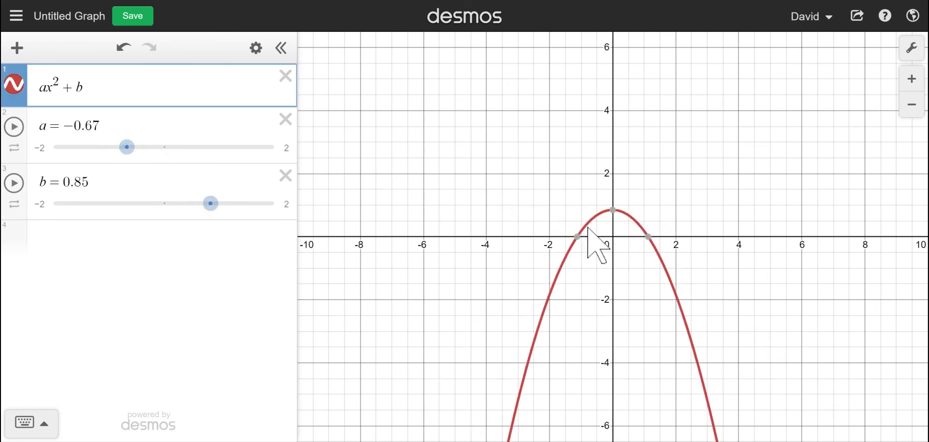
mouse_move(588, 227)
left_mouse_down()
mouse_move(601, 196)
mouse_move(648, 239)
mouse_move(672, 292)
mouse_move(665, 268)
mouse_move(619, 211)
mouse_move(570, 243)
mouse_move(564, 276)
mouse_move(616, 224)
left_mouse_up()
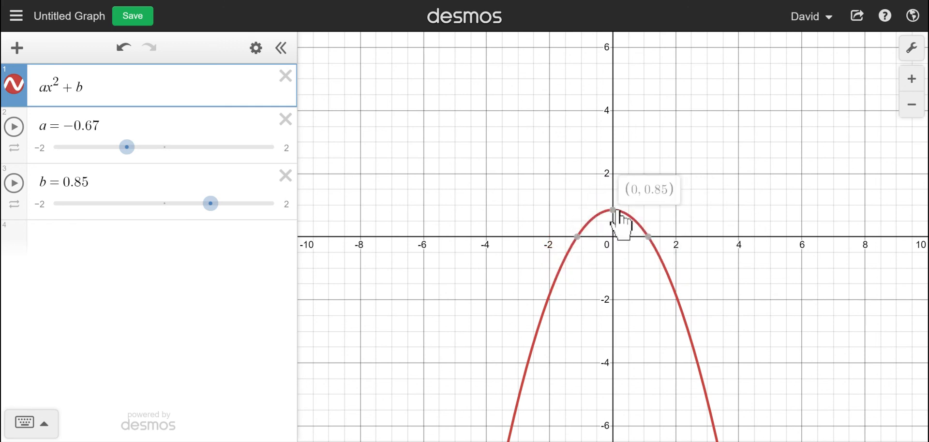
left_click(614, 211)
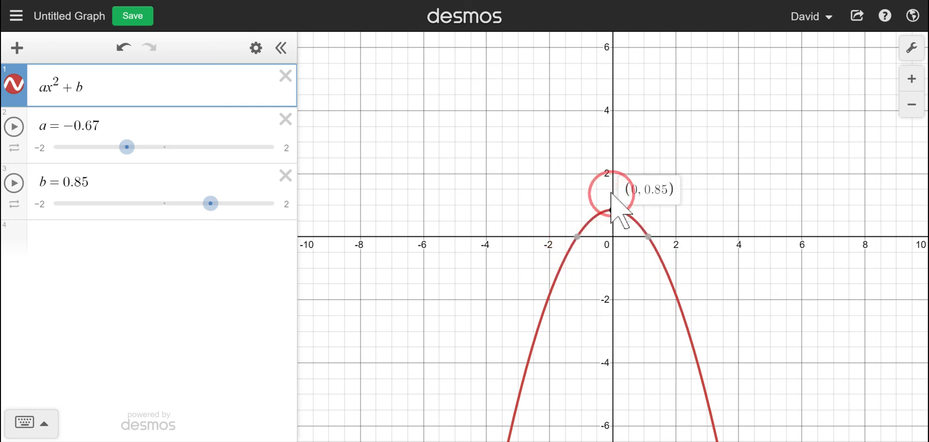
left_click(611, 206)
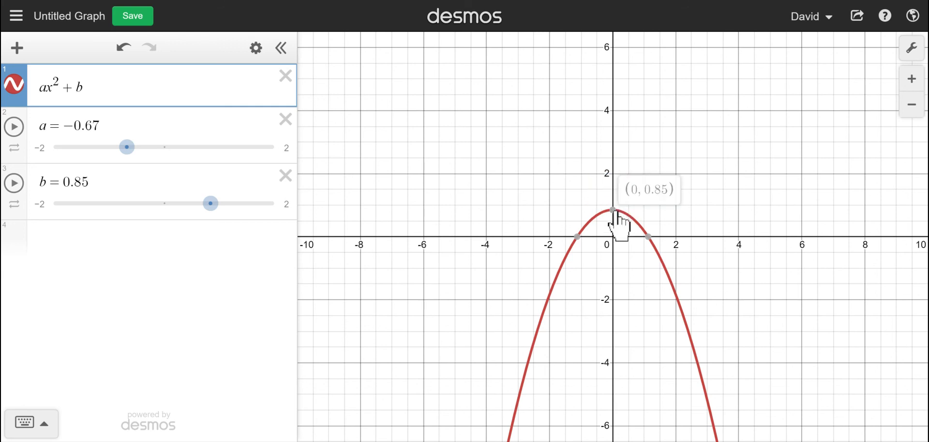
left_click(614, 201)
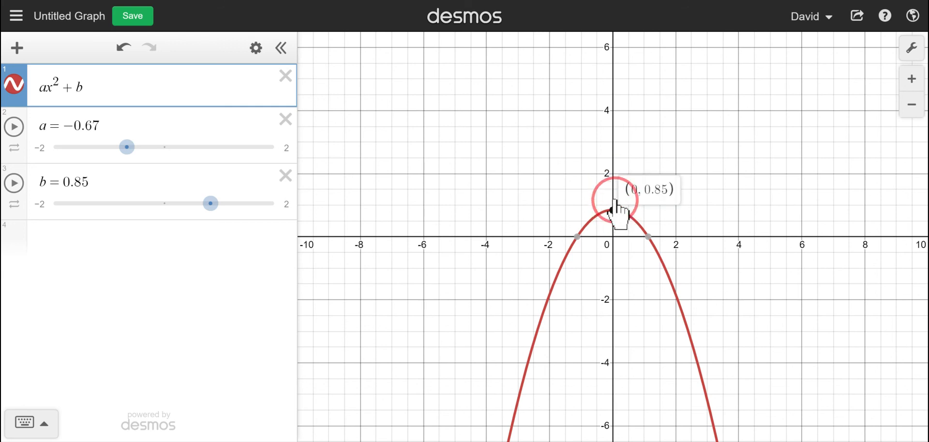
left_click(578, 238)
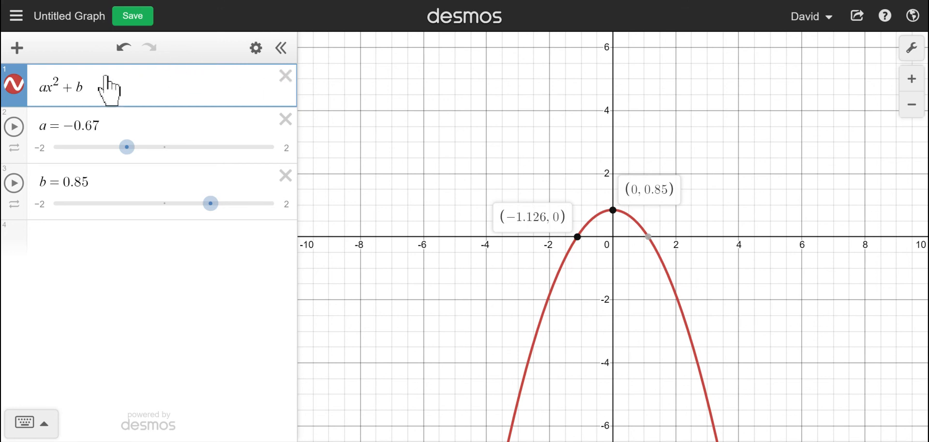
Change the expression to ax^3+b and vary the cubic with the sliders, ending at a = -0.28 and b = -0.23
left_click(61, 88)
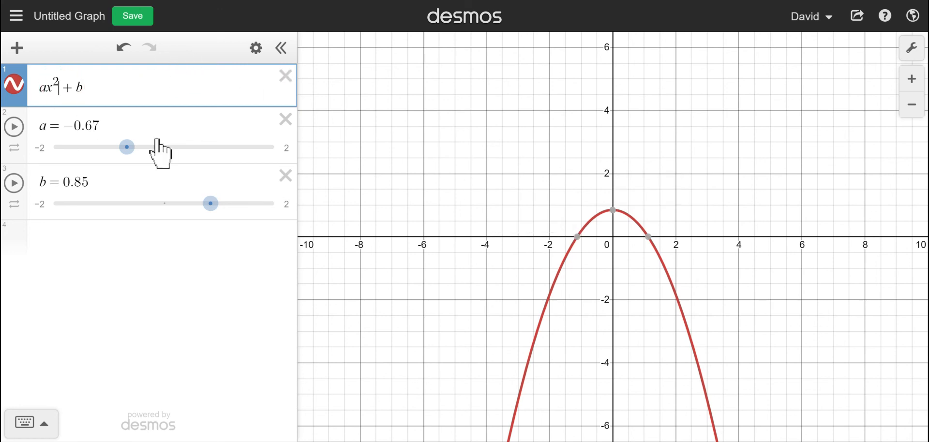
key("BackSpace")
type("3")
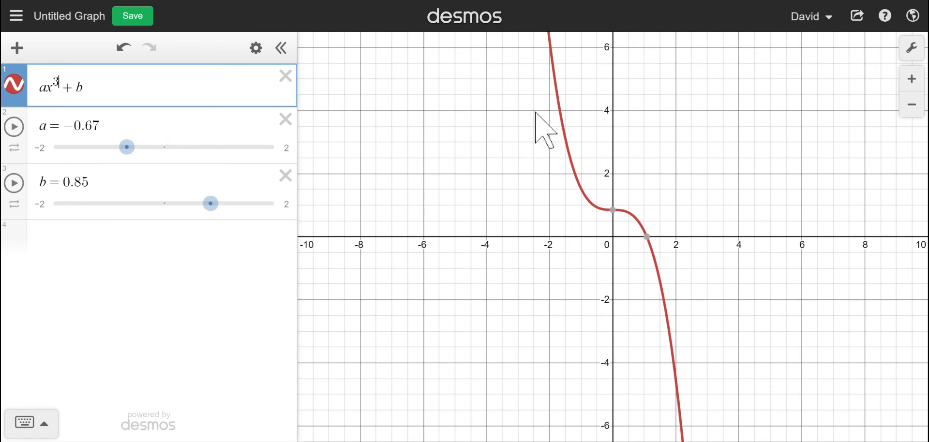
left_click_drag(126, 147, 148, 148)
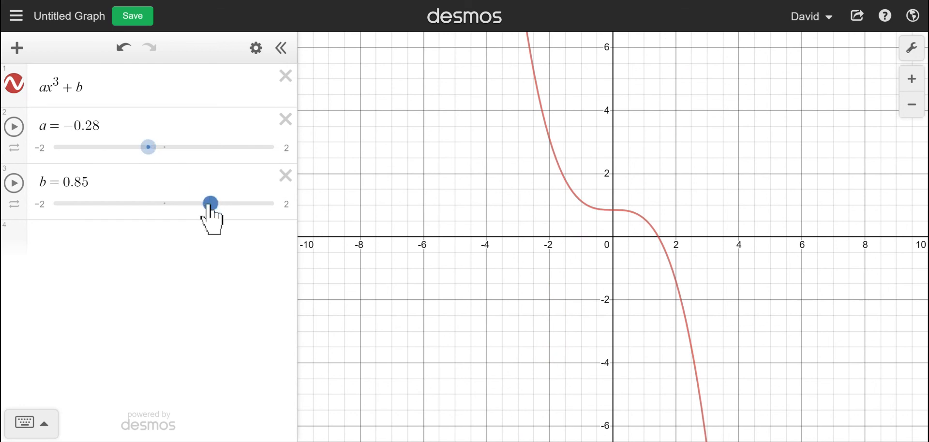
left_click_drag(210, 203, 151, 203)
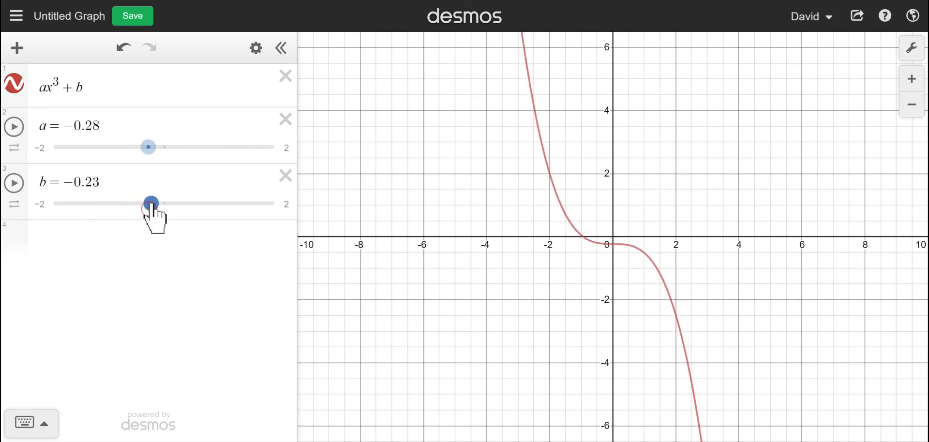
Convert the ax^3+b expression to a table of values and undo the conversion
left_click(256, 48)
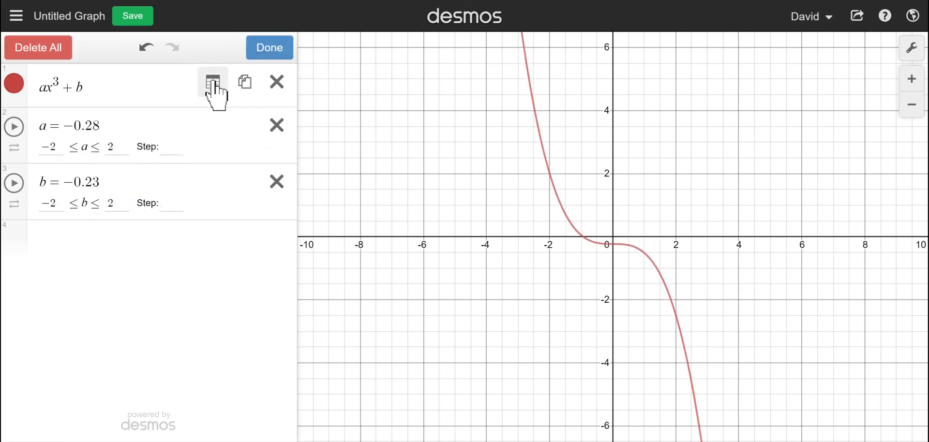
left_click(212, 86)
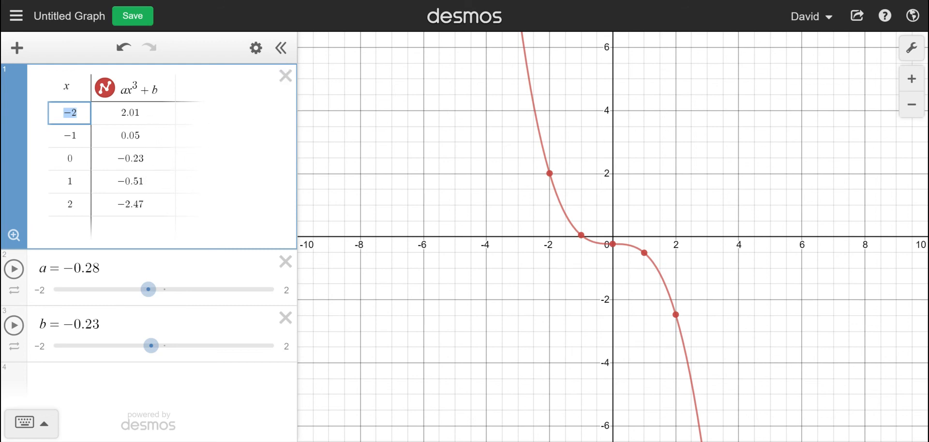
left_click(122, 47)
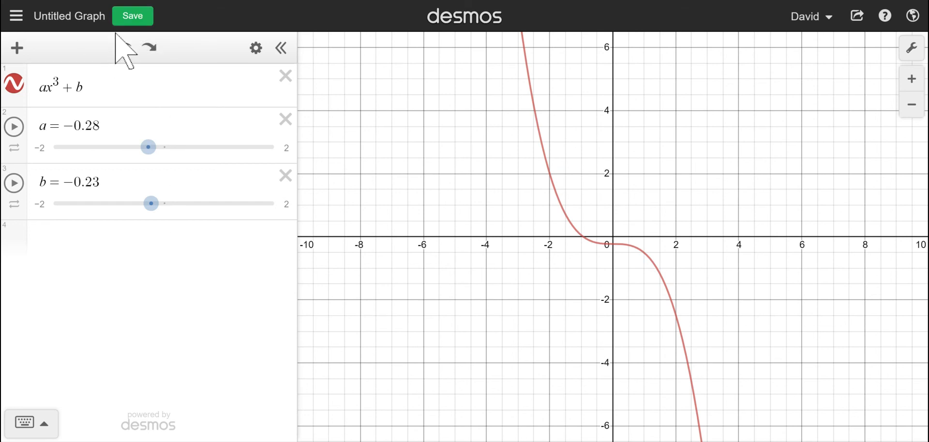
Browse the saved graphs, the example graphs and the account options, and return to the current graph
left_click(16, 16)
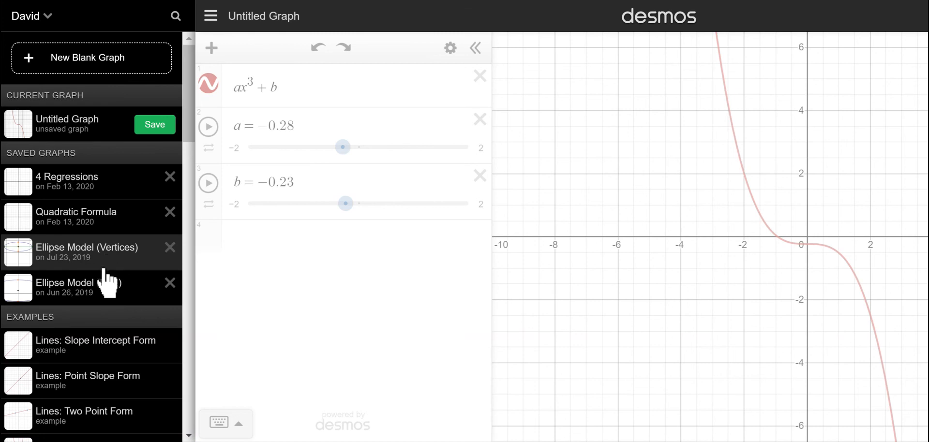
scroll(112, 363, "down", 4)
scroll(109, 368, "down", 4)
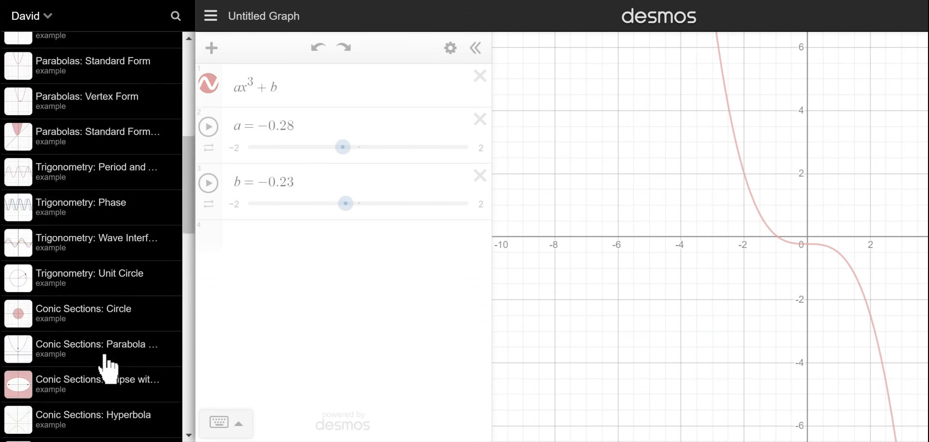
scroll(108, 368, "down", 11)
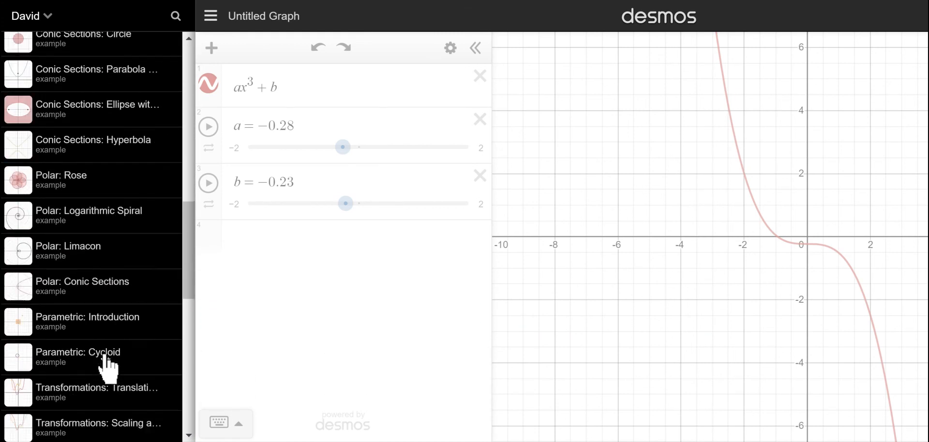
scroll(108, 368, "down", 6)
scroll(109, 368, "up", 20)
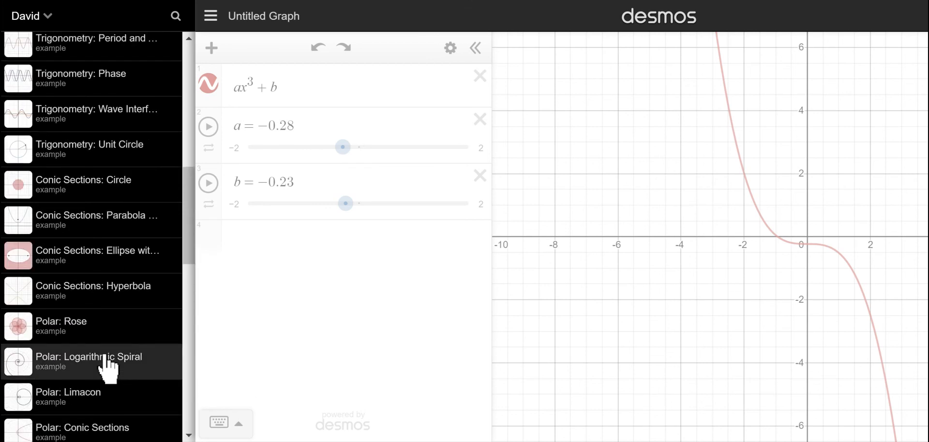
left_click(48, 17)
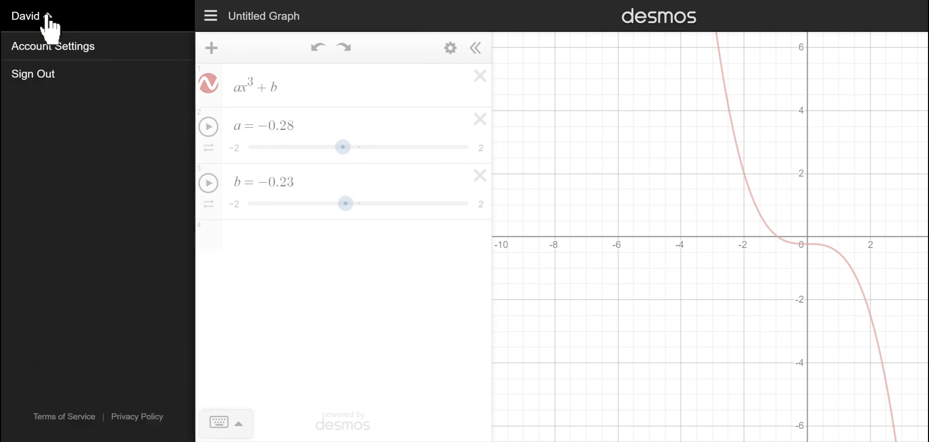
left_click(211, 16)
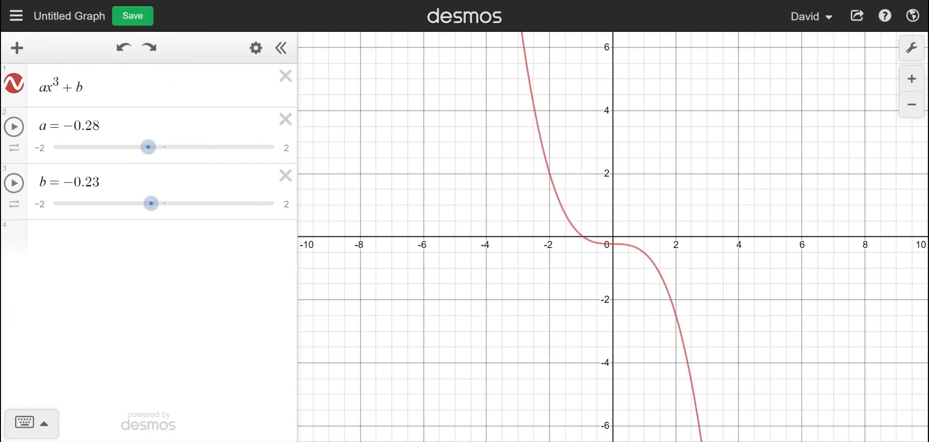